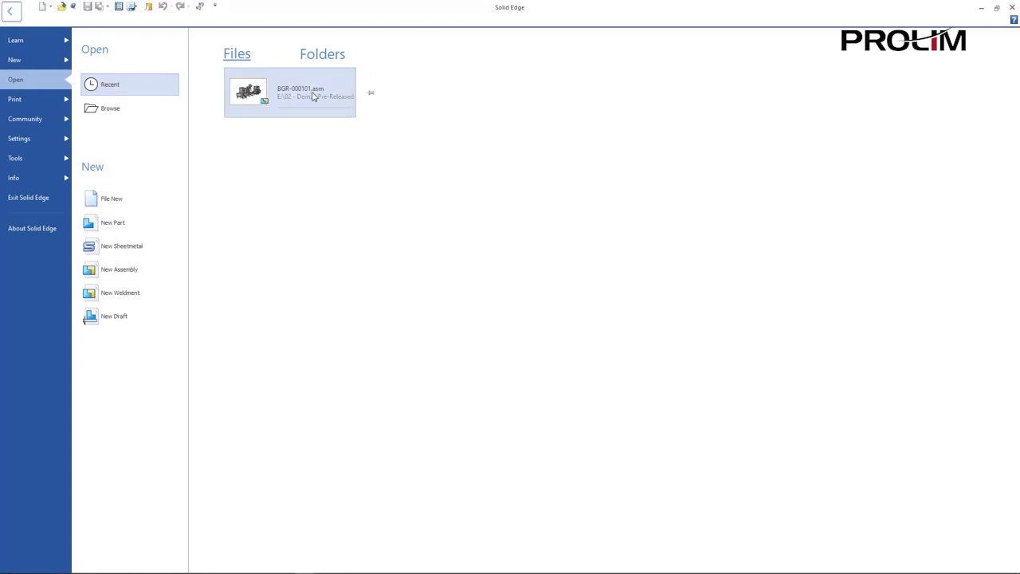
Open the recent assembly BGR-000101.asm in preview and turn on large assembly performance
{"action": "left_click", "coordinate": [315, 96]}
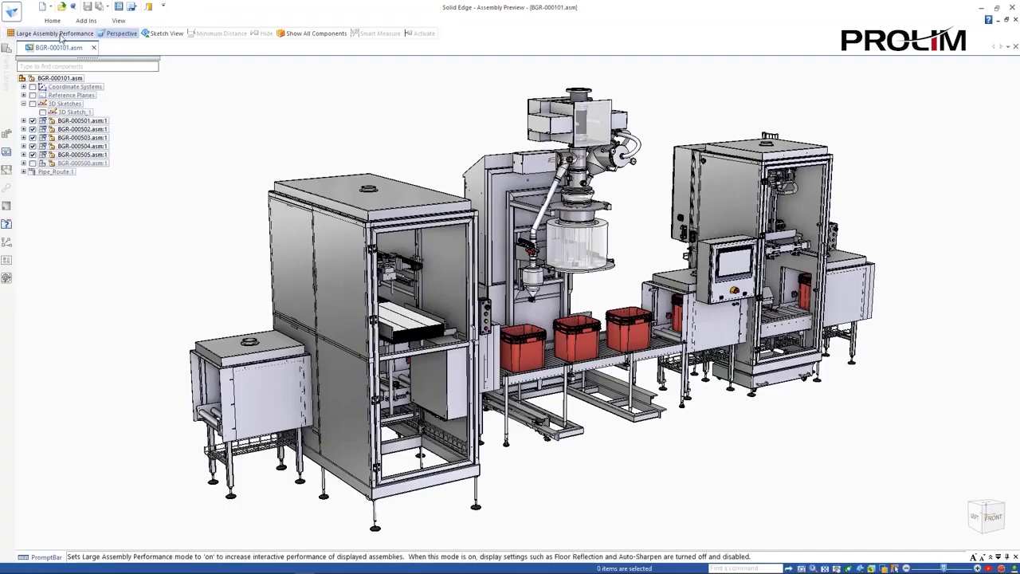
{"action": "key", "text": "ctrl+l"}
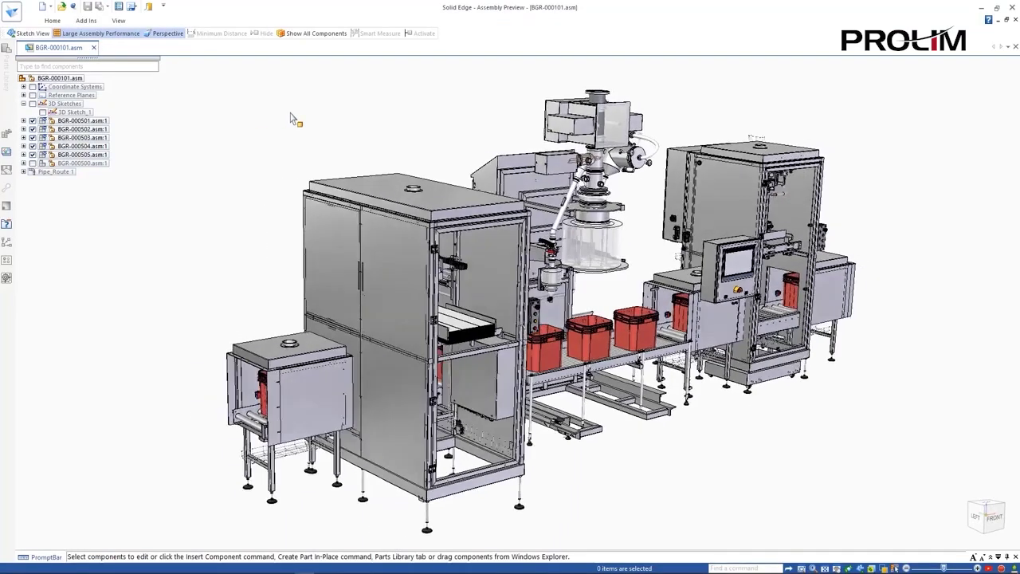
{"action": "key", "text": "ctrl+i"}
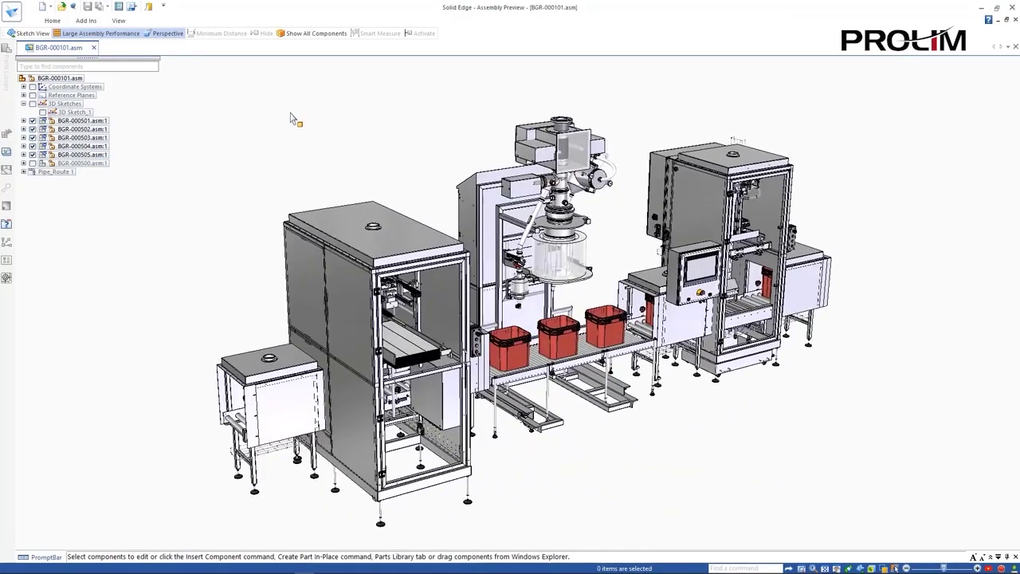
Apply the 02-Main Doser Unit configuration to the previewed assembly
{"action": "left_click", "coordinate": [52, 21]}
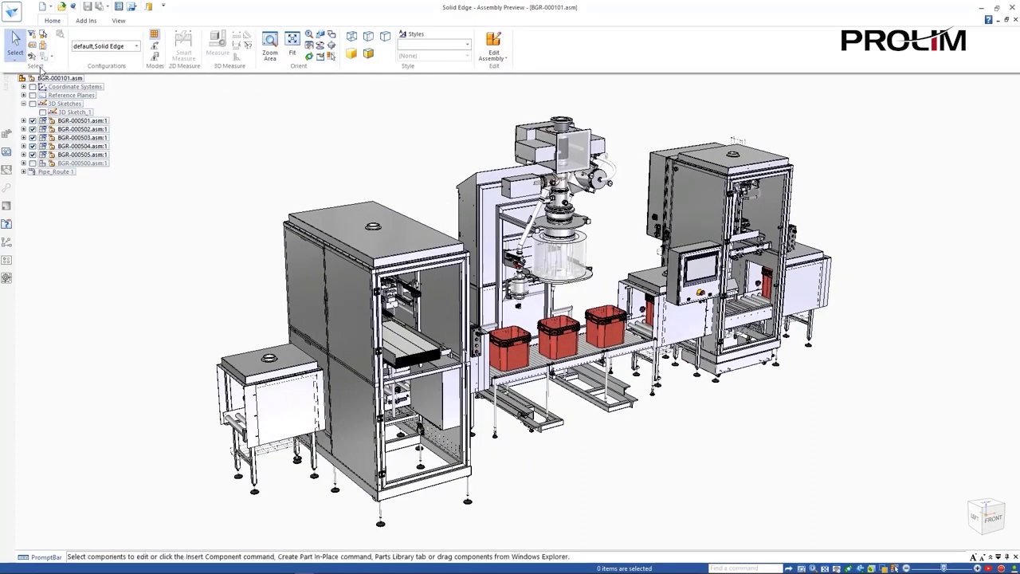
{"action": "left_click", "coordinate": [132, 55]}
{"action": "left_click", "coordinate": [116, 71]}
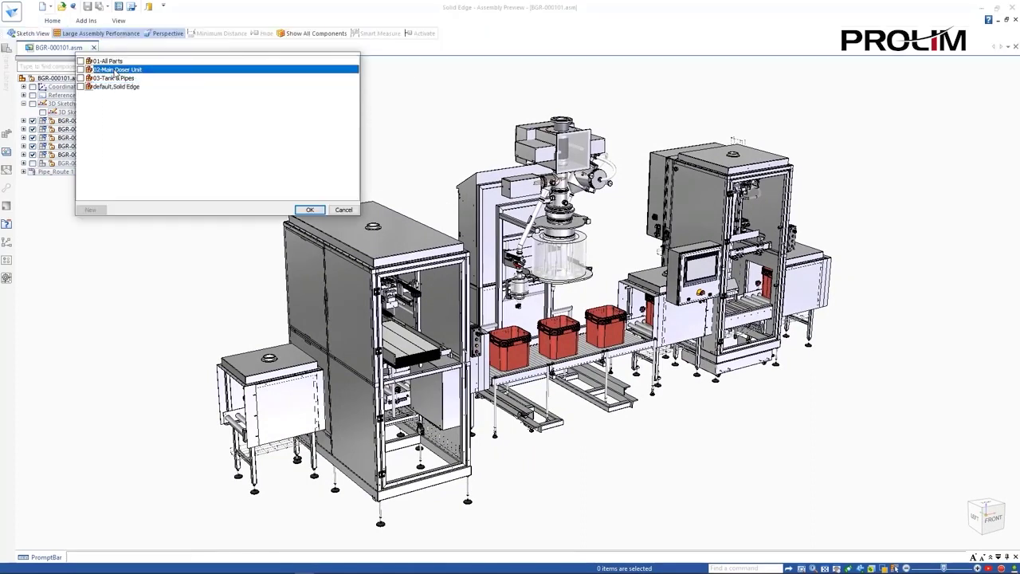
{"action": "left_click", "coordinate": [309, 210]}
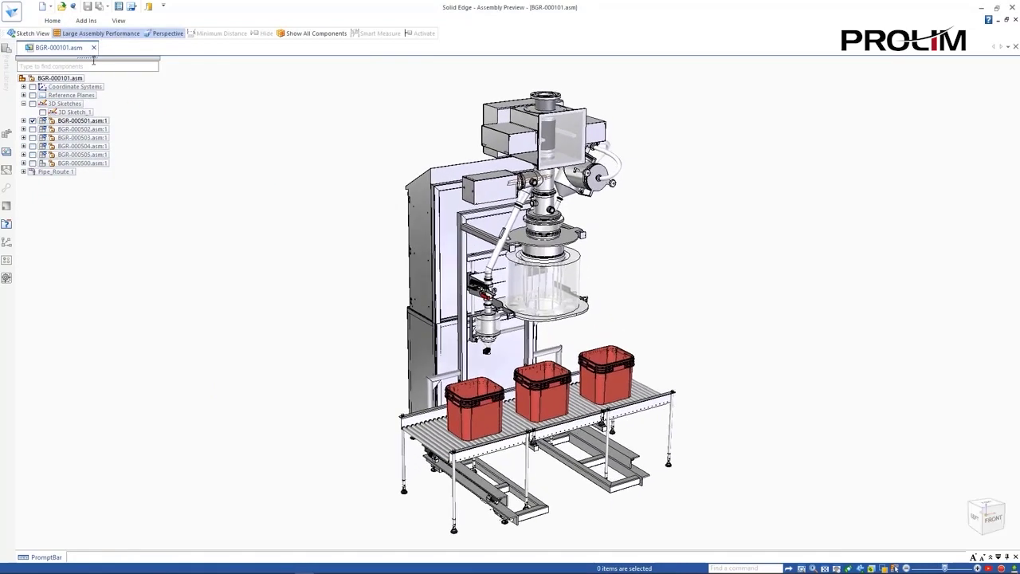
Switch the previewed assembly to full editing, choosing the mode it is opened in
{"action": "left_click", "coordinate": [53, 21]}
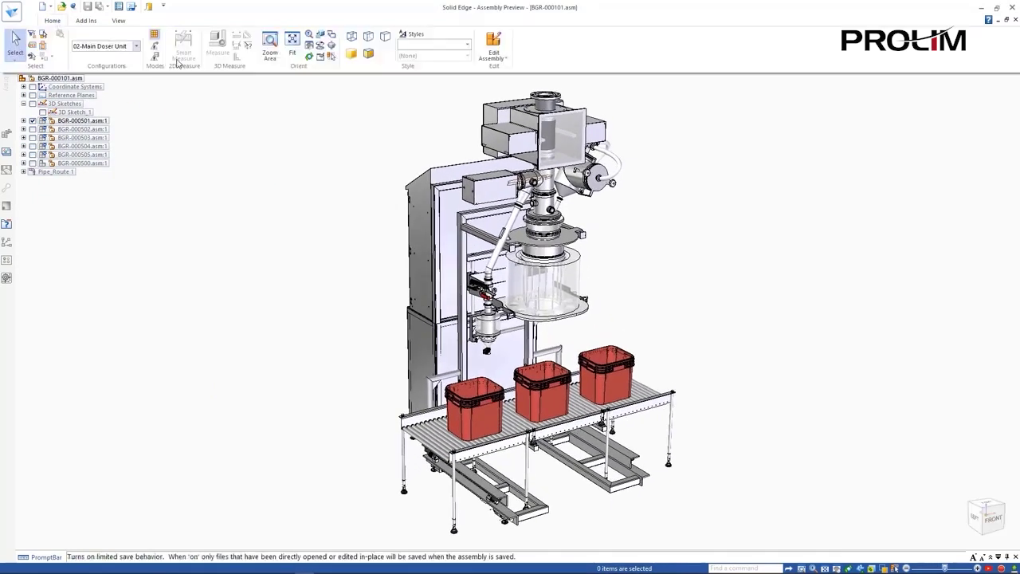
{"action": "left_click", "coordinate": [514, 79]}
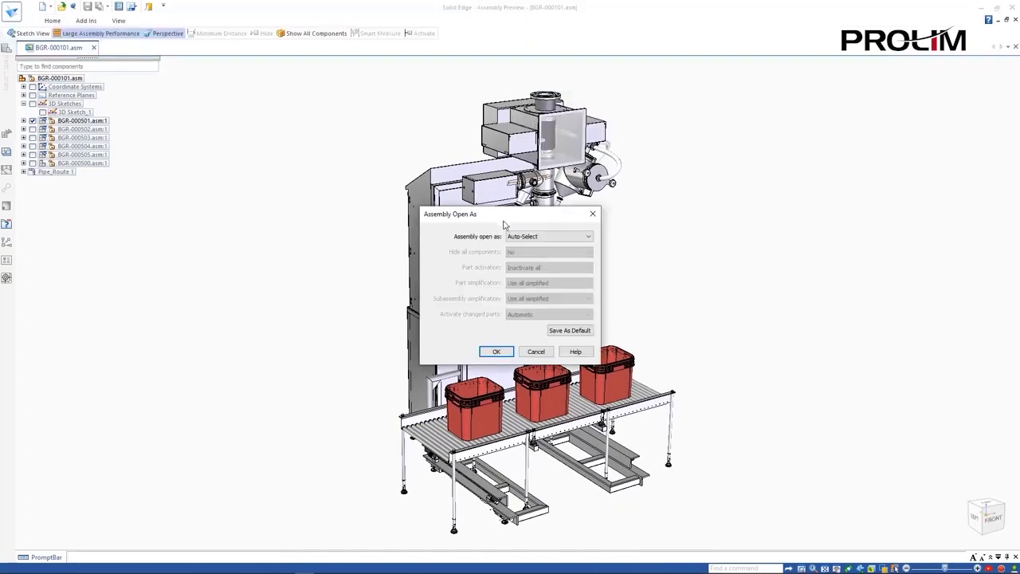
{"action": "left_click", "coordinate": [546, 237]}
{"action": "left_click", "coordinate": [542, 265]}
{"action": "left_click", "coordinate": [496, 351]}
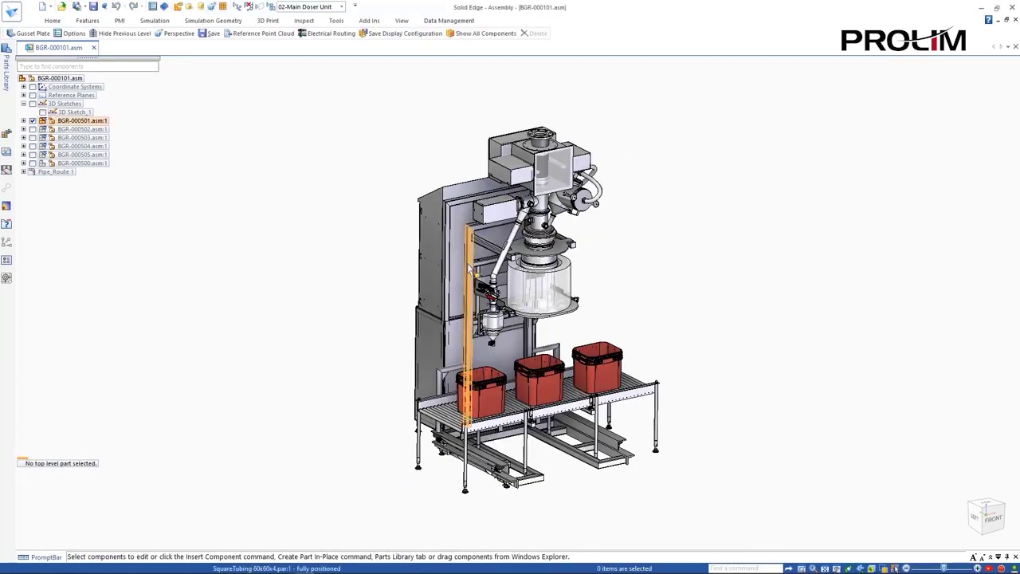
Edit the square-tube frame BGR-000785.asm in place and set a gusset plate of d1 150 mm, d2 100 mm and 10 mm thickness
{"action": "double_click", "coordinate": [476, 269]}
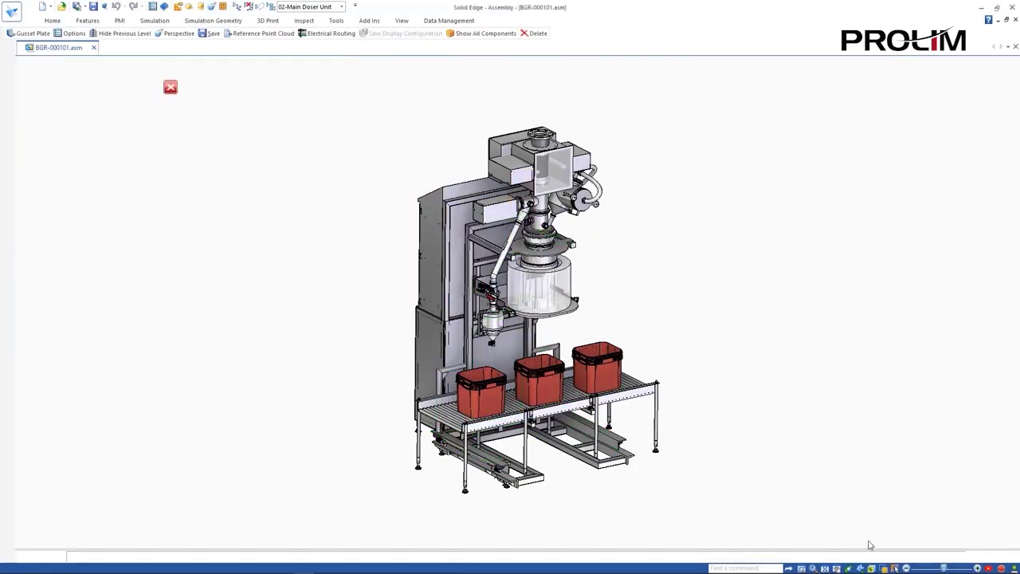
{"action": "left_click", "coordinate": [52, 21]}
{"action": "left_click", "coordinate": [224, 45]}
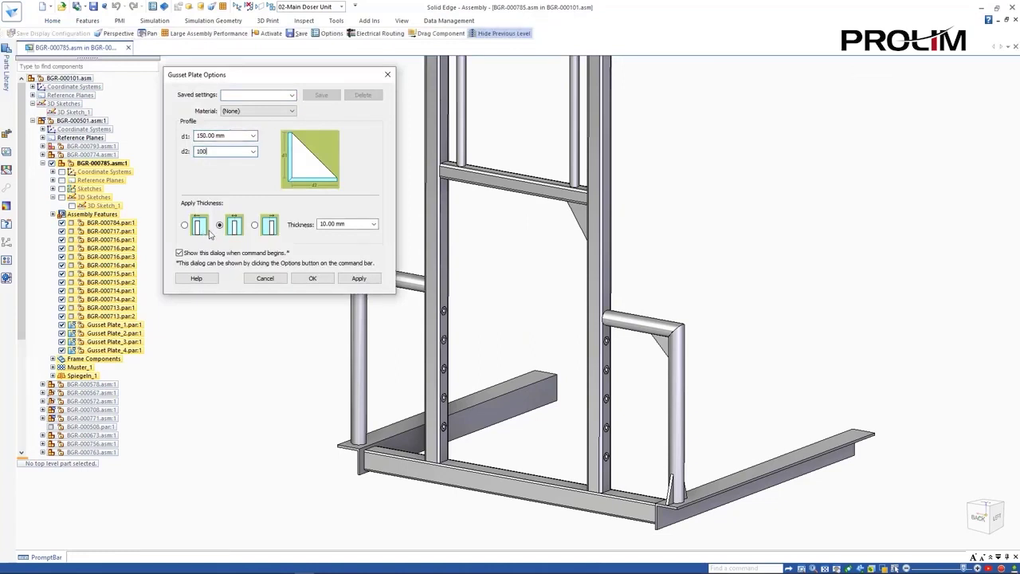
{"action": "left_click", "coordinate": [315, 277]}
Place the centered gusset plate in the corner between the frame's upright tube and the underside of the middle crossbar
{"action": "left_click", "coordinate": [445, 226]}
{"action": "middle_click_drag", "start_coordinate": [447, 295], "coordinate": [451, 247]}
{"action": "left_click", "coordinate": [460, 287]}
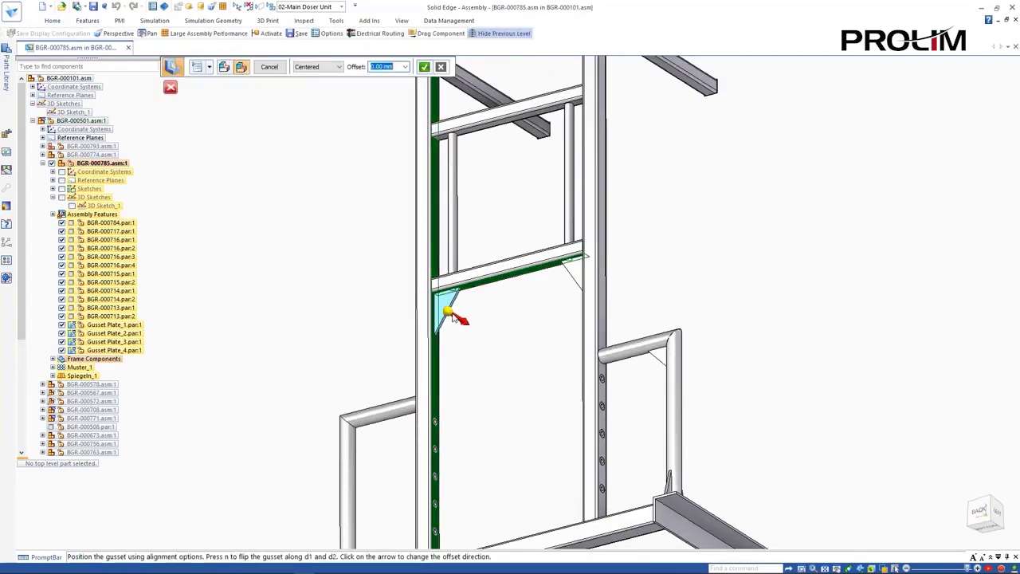
{"action": "left_click", "coordinate": [317, 82]}
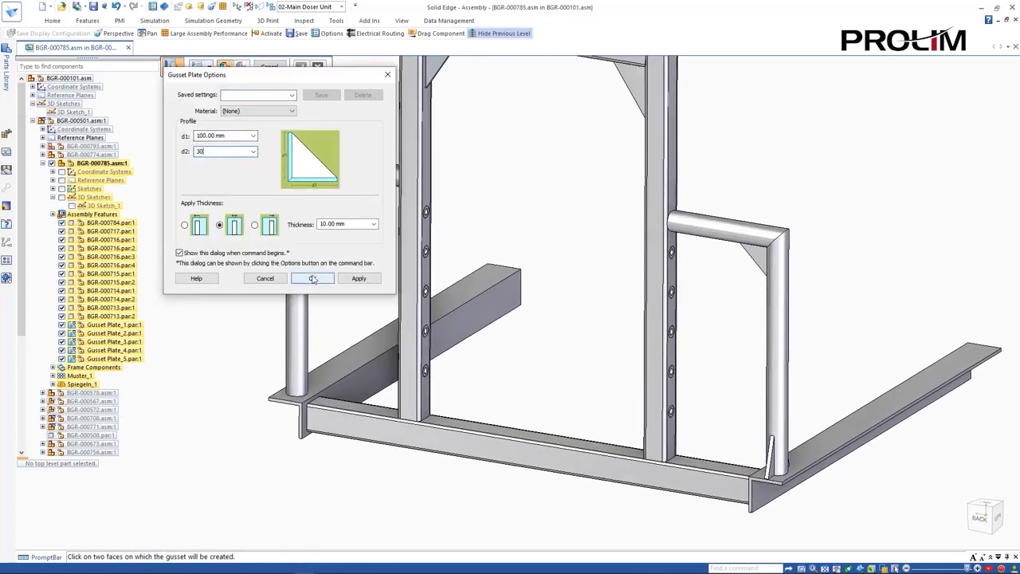
Add a gusset plate with d1 100 mm, d2 30 mm and 10 mm thickness at the base of the left round post
{"action": "left_click", "coordinate": [313, 279]}
{"action": "left_click", "coordinate": [299, 318]}
{"action": "left_click", "coordinate": [330, 353]}
{"action": "right_click", "coordinate": [329, 356]}
{"action": "left_click", "coordinate": [302, 419]}
{"action": "right_click", "coordinate": [243, 358]}
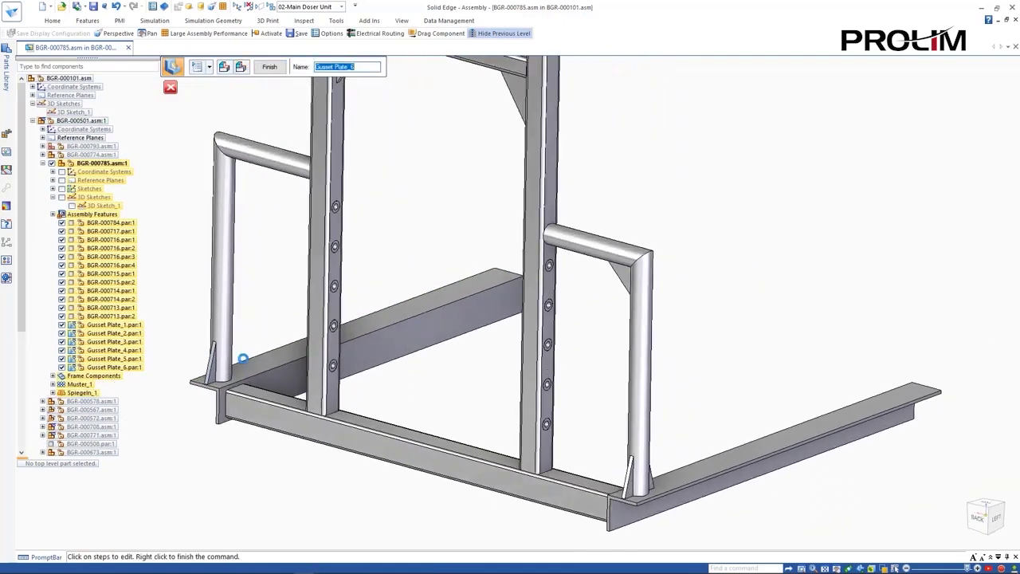
Add a second gusset plate between the left round post and the base beam, aligned by a coincident plane
{"action": "middle_click_drag", "start_coordinate": [243, 359], "coordinate": [223, 359]}
{"action": "right_click", "coordinate": [223, 359]}
{"action": "left_click", "coordinate": [190, 347]}
{"action": "left_click", "coordinate": [222, 369]}
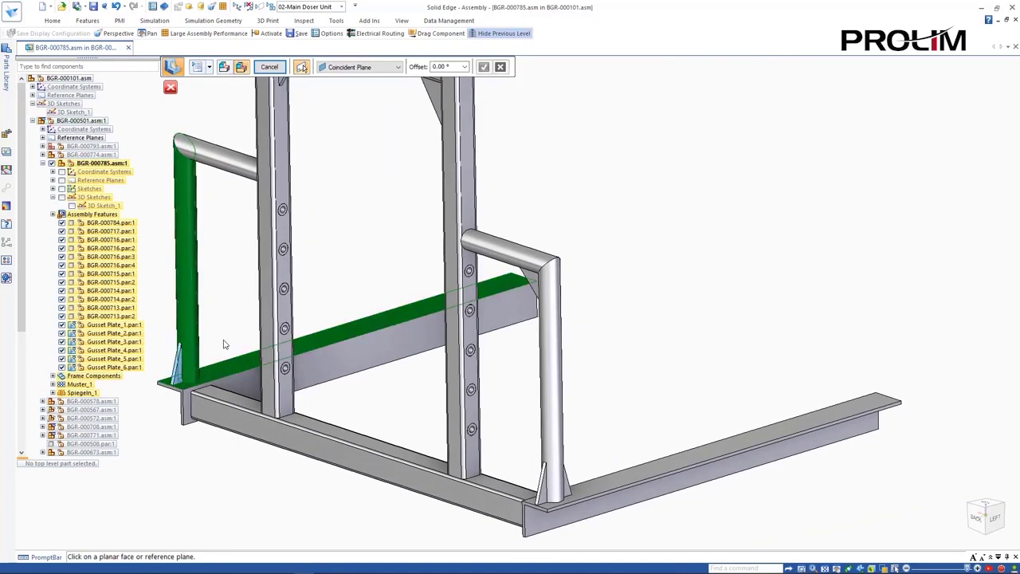
{"action": "left_click", "coordinate": [180, 403]}
{"action": "left_click", "coordinate": [390, 67]}
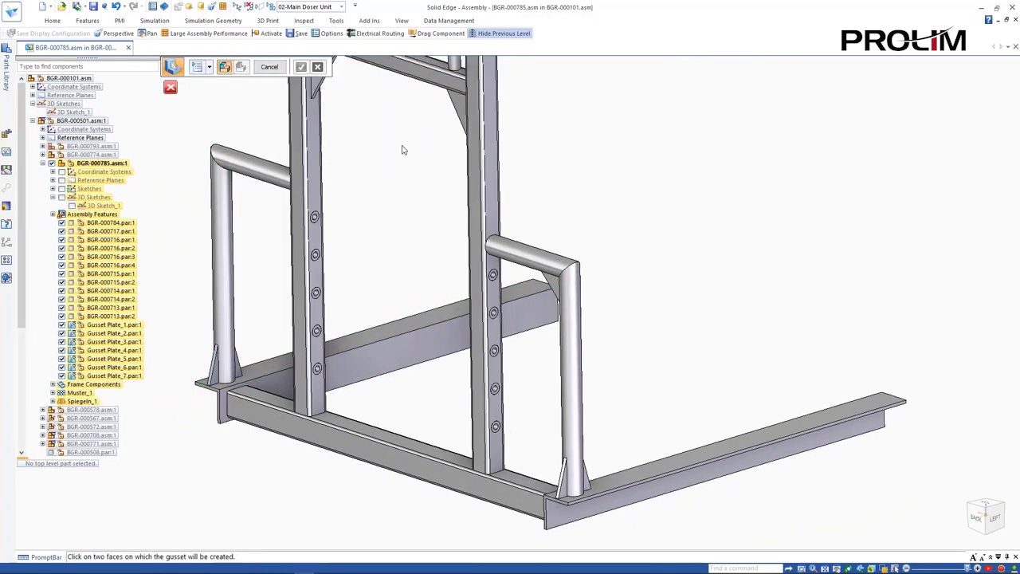
Set the gusset plate's d1 to 75 mm and place another gusset plate on the frame
{"action": "double_click", "coordinate": [225, 137]}
{"action": "type", "text": "75"}
{"action": "left_click", "coordinate": [295, 278]}
{"action": "left_click", "coordinate": [399, 319]}
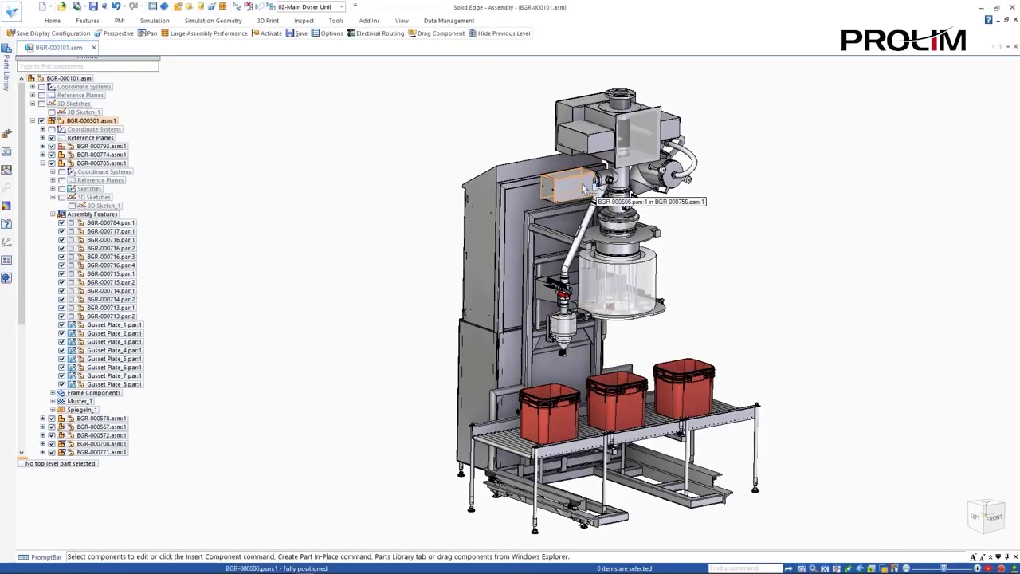
Select the dosing pipe subassembly BGR-000756.asm from the box-shaped cover and open it in its own window
{"action": "right_click", "coordinate": [584, 187]}
{"action": "left_click", "coordinate": [690, 249]}
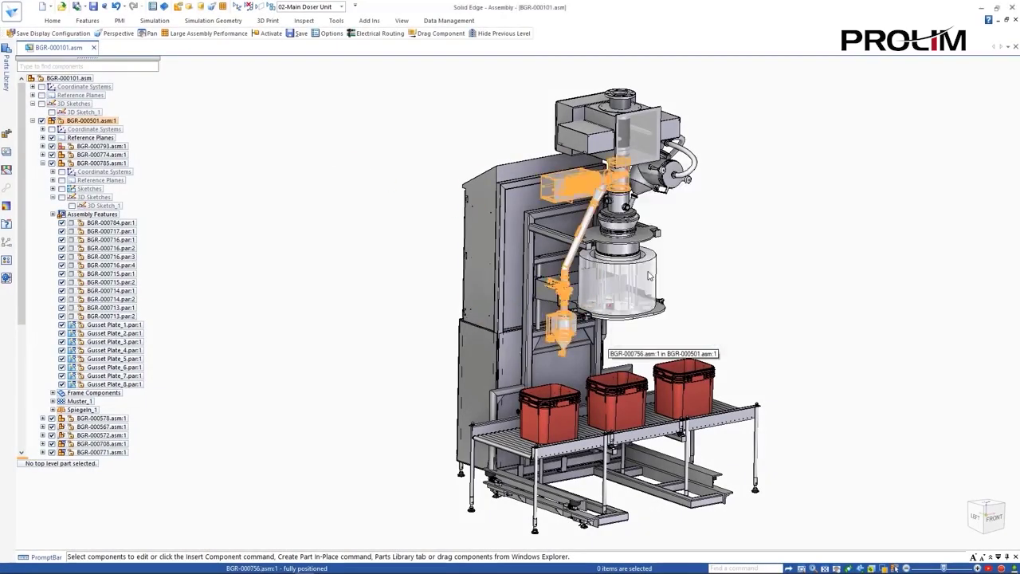
{"action": "right_click", "coordinate": [690, 249]}
{"action": "left_click", "coordinate": [710, 417]}
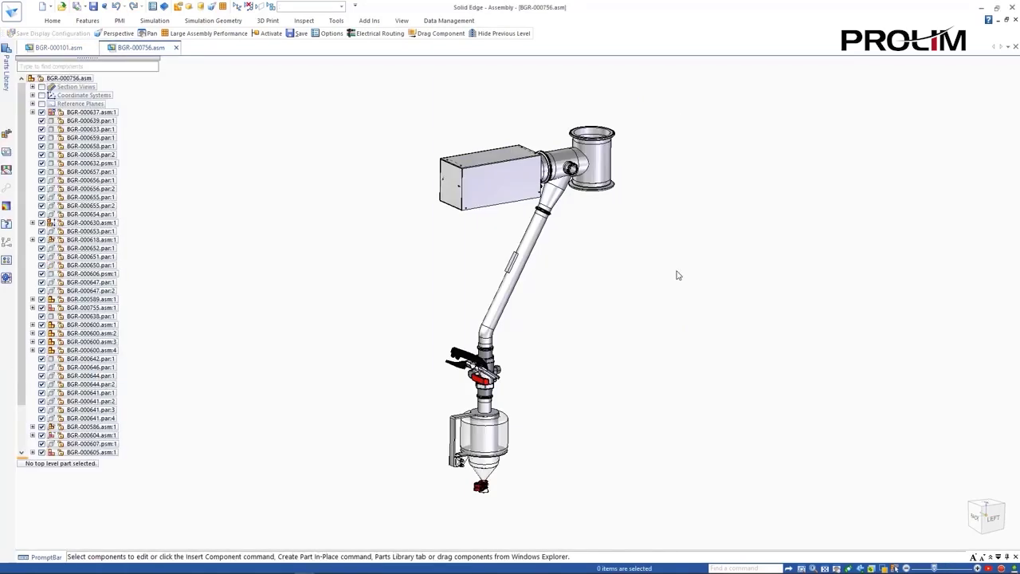
Apply the 02-Internal Components configuration and expand the internal components list of BGR-003001.asm
{"action": "left_click", "coordinate": [342, 7]}
{"action": "left_click", "coordinate": [285, 30]}
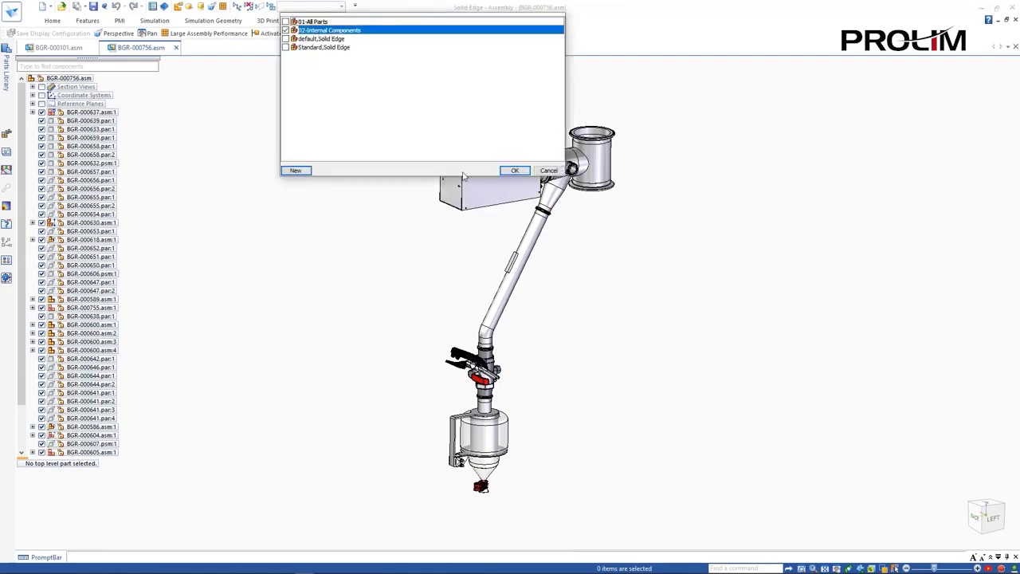
{"action": "left_click", "coordinate": [515, 170]}
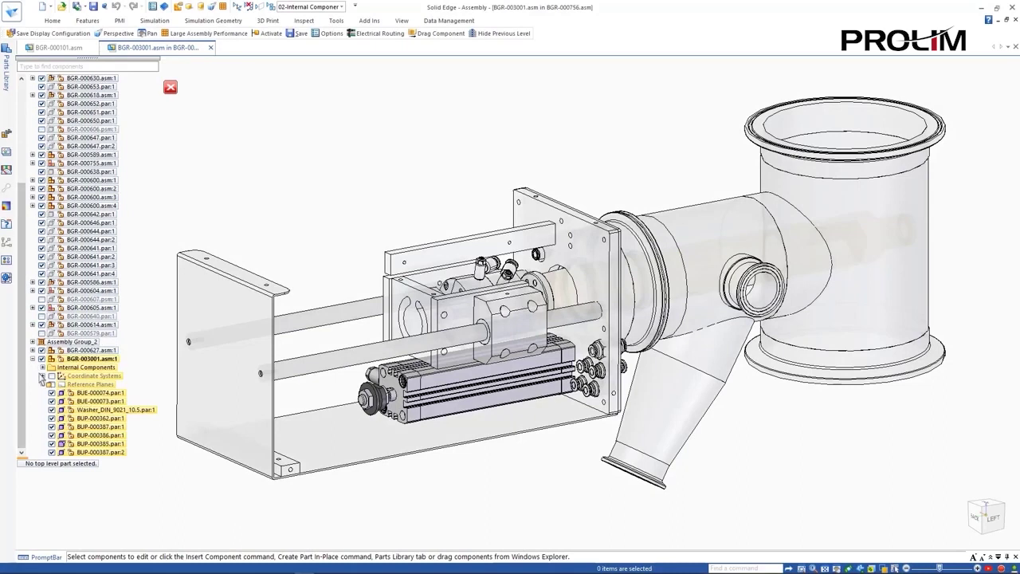
{"action": "left_click", "coordinate": [42, 367]}
{"action": "left_click_drag", "start_coordinate": [22, 403], "coordinate": [20, 443]}
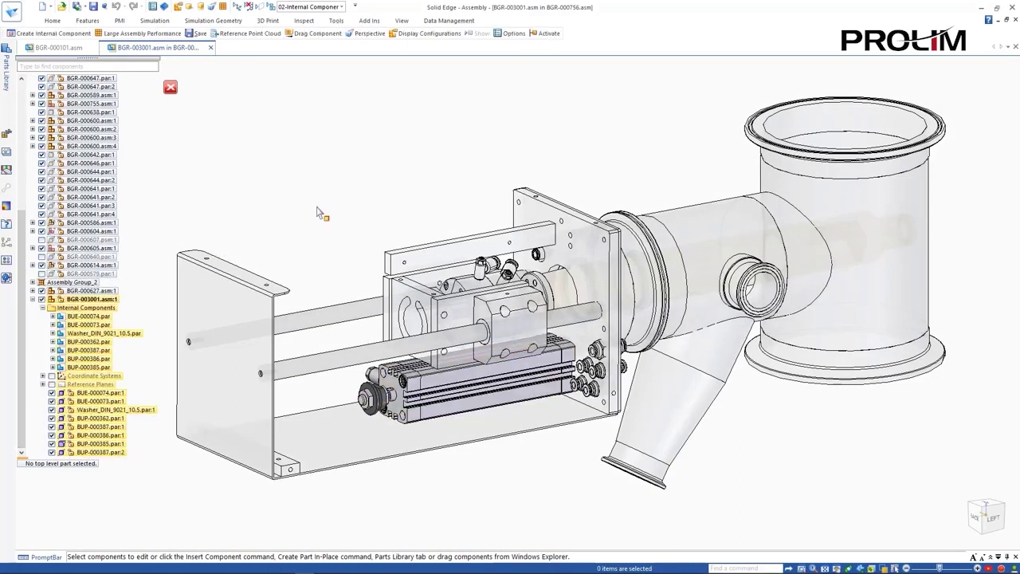
Create an internal sheet metal component named BGR-003002 in BGR-003001.asm with a stainless steel material
{"action": "left_click", "coordinate": [57, 23]}
{"action": "left_click", "coordinate": [244, 62]}
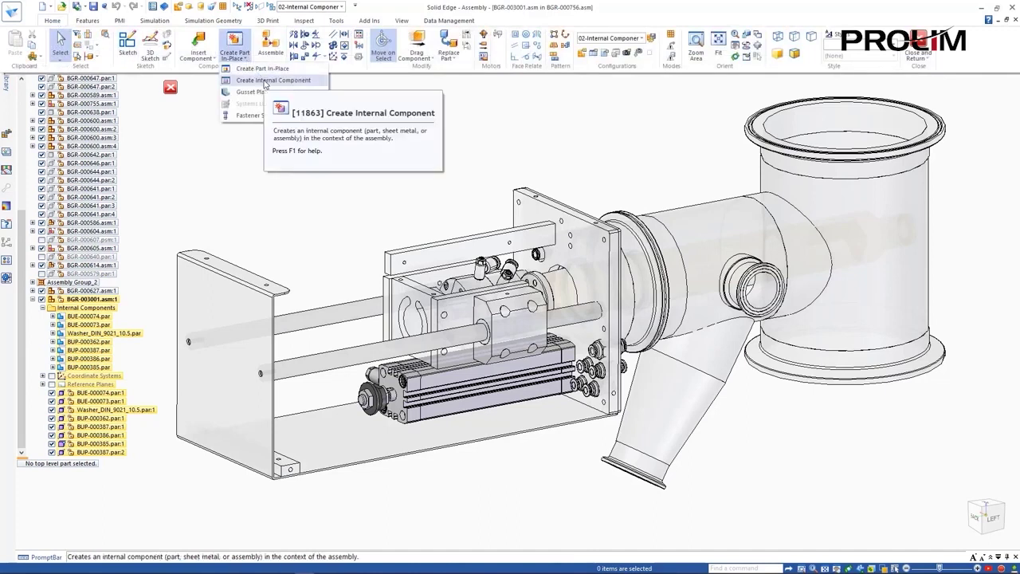
{"action": "left_click", "coordinate": [261, 81]}
{"action": "left_click", "coordinate": [514, 331]}
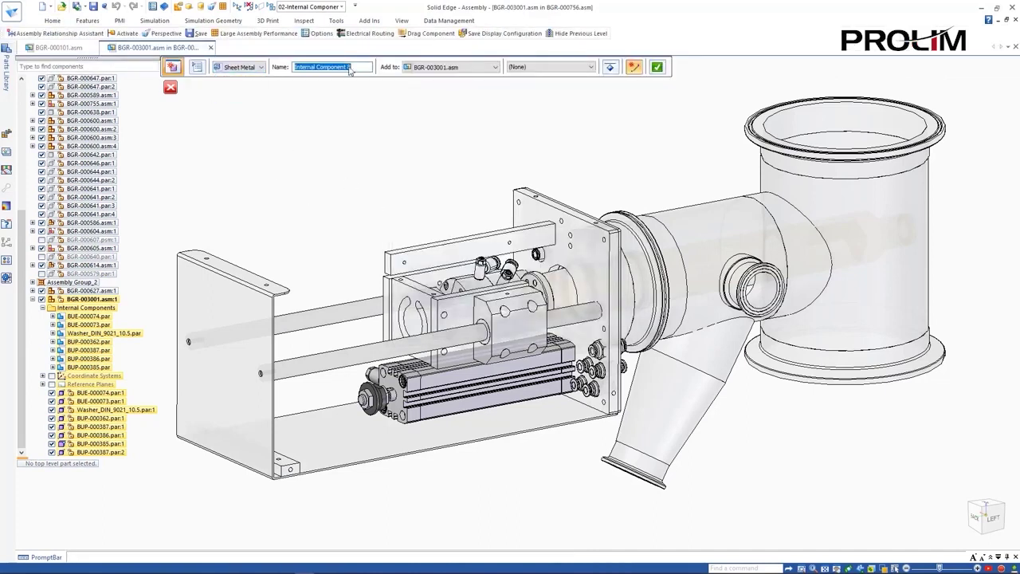
{"action": "type", "text": "BGR-003002"}
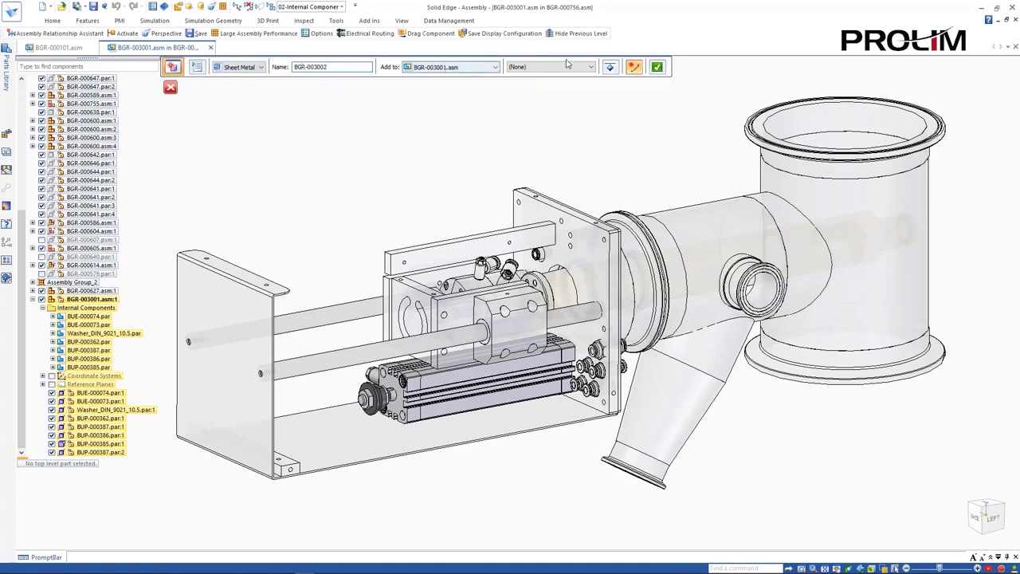
{"action": "left_click", "coordinate": [562, 67]}
{"action": "left_click", "coordinate": [553, 97]}
{"action": "key", "text": "Return"}
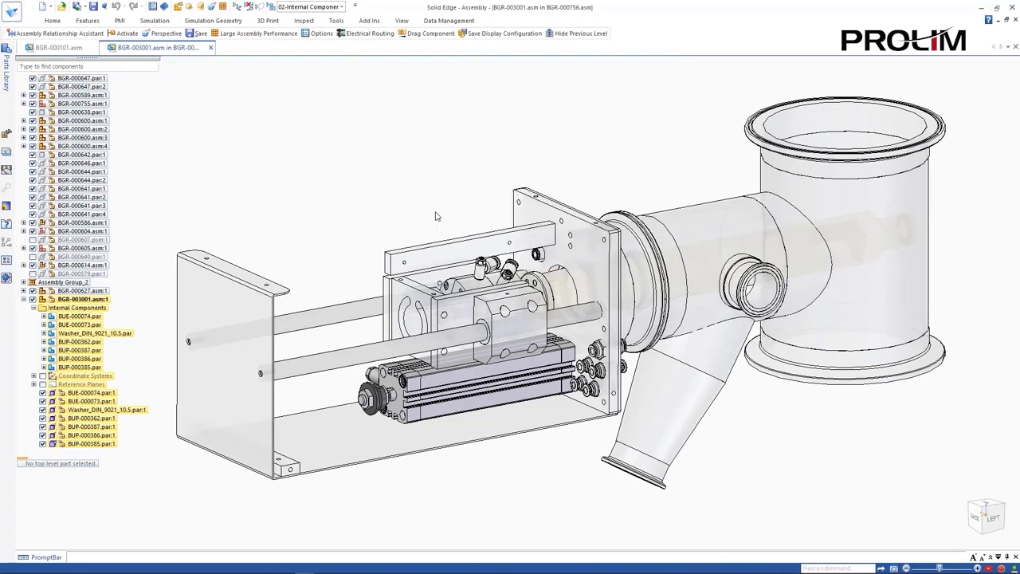
Lock the side sketch plane and draw the bracket profile's first two lines, 43.5 mm horizontal and 66 mm vertical
{"action": "left_click", "coordinate": [53, 21]}
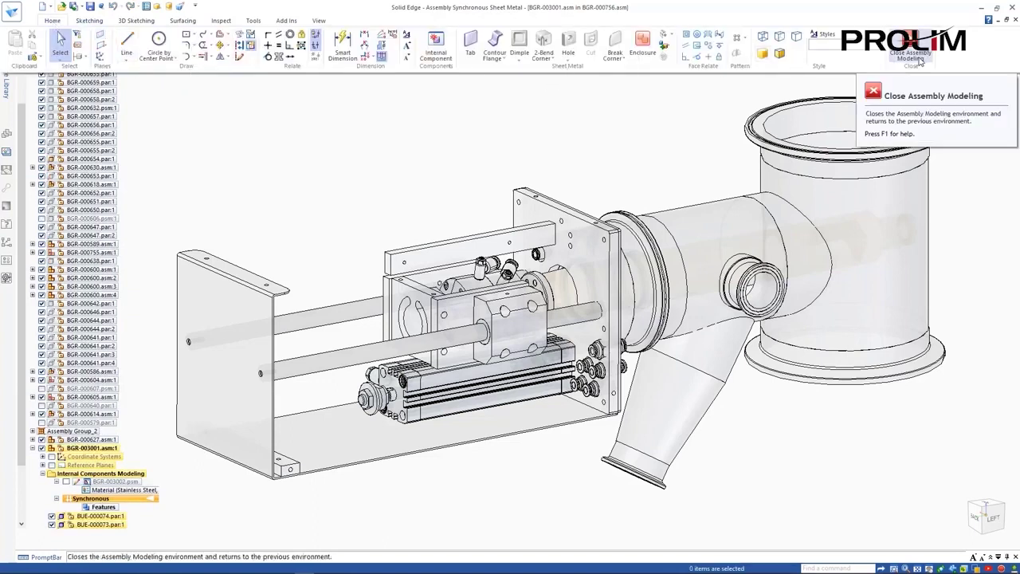
{"action": "left_click", "coordinate": [128, 44]}
{"action": "key", "text": "F3"}
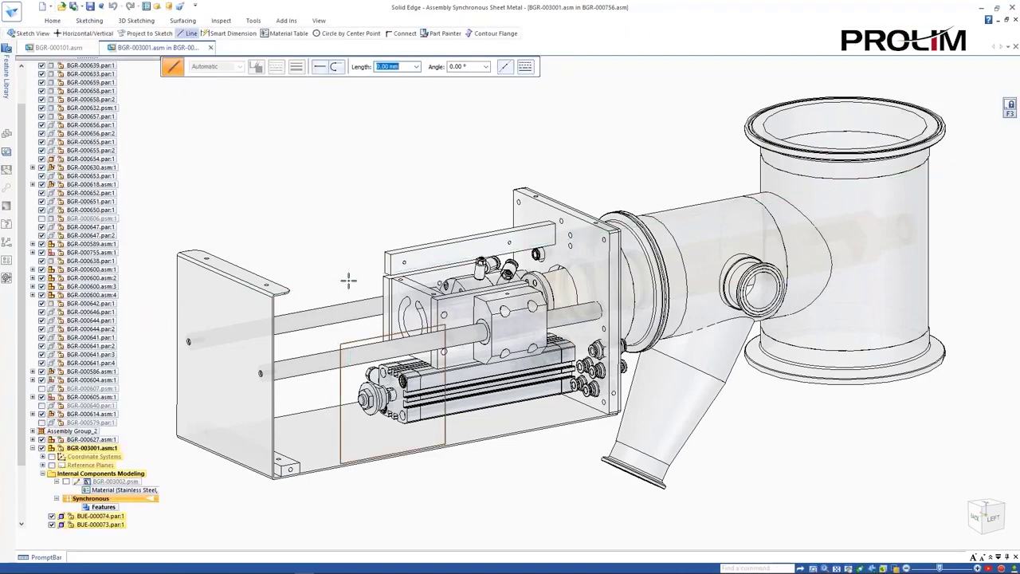
{"action": "key", "text": "ctrl+h"}
{"action": "scroll", "coordinate": [235, 219], "scroll_direction": "up", "scroll_amount": 3}
{"action": "left_click", "coordinate": [366, 199]}
{"action": "type", "text": "43.5"}
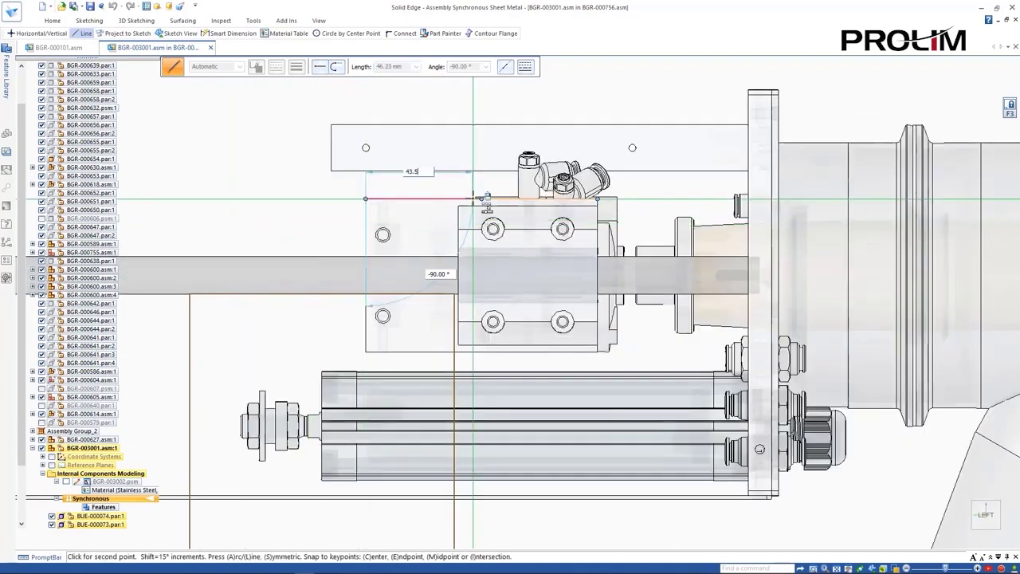
{"action": "key", "text": "Return"}
{"action": "type", "text": "66"}
{"action": "key", "text": "Return"}
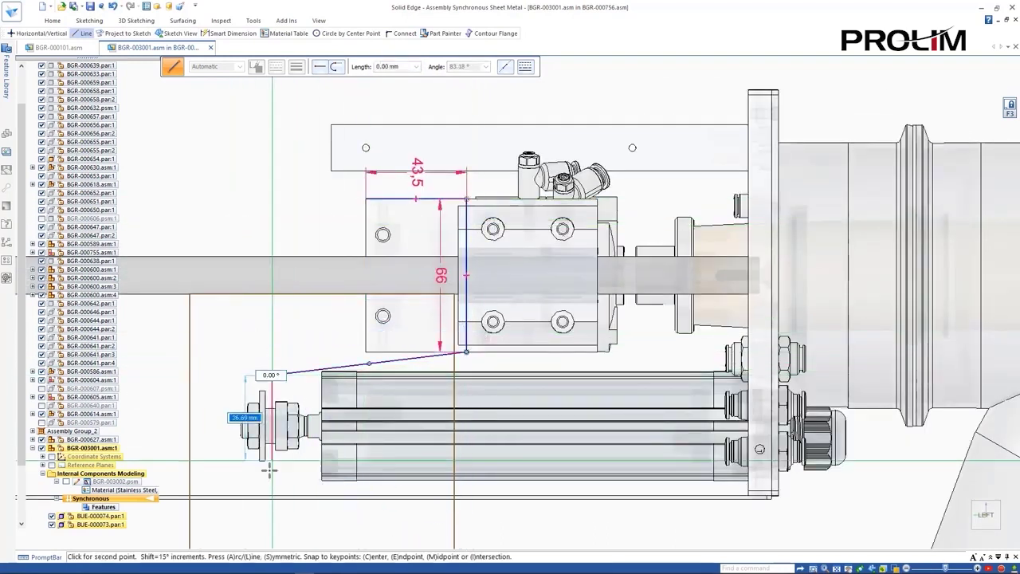
Finish the profile with a vertical line down past the cylinder's rod end and make the slanted connecting line horizontal
{"action": "left_click", "coordinate": [272, 478]}
{"action": "key", "text": "Escape"}
{"action": "left_click", "coordinate": [347, 366]}
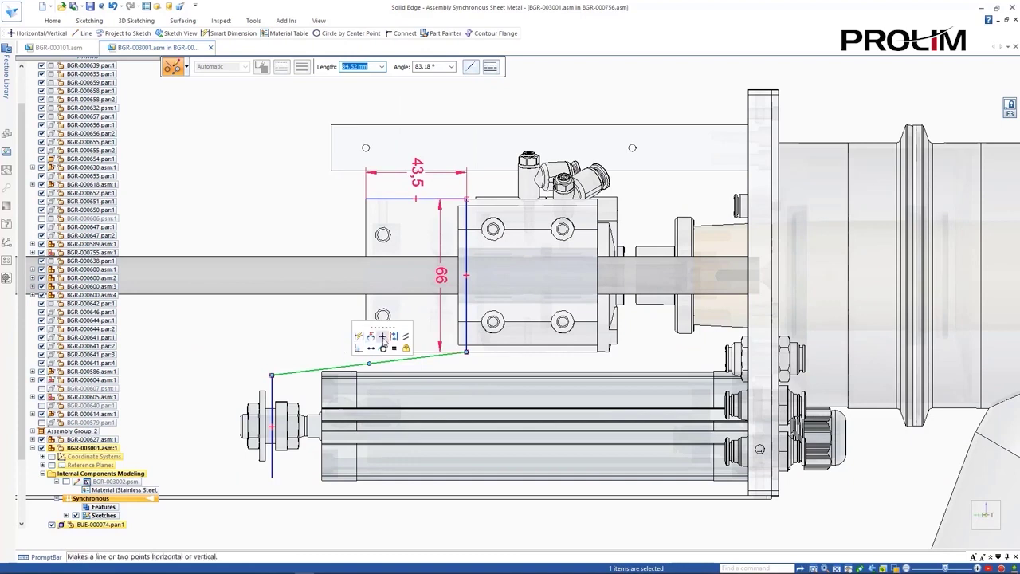
{"action": "left_click", "coordinate": [384, 336]}
Dimension the profile's lower horizontal line and set its length to 85 mm
{"action": "left_click", "coordinate": [312, 356]}
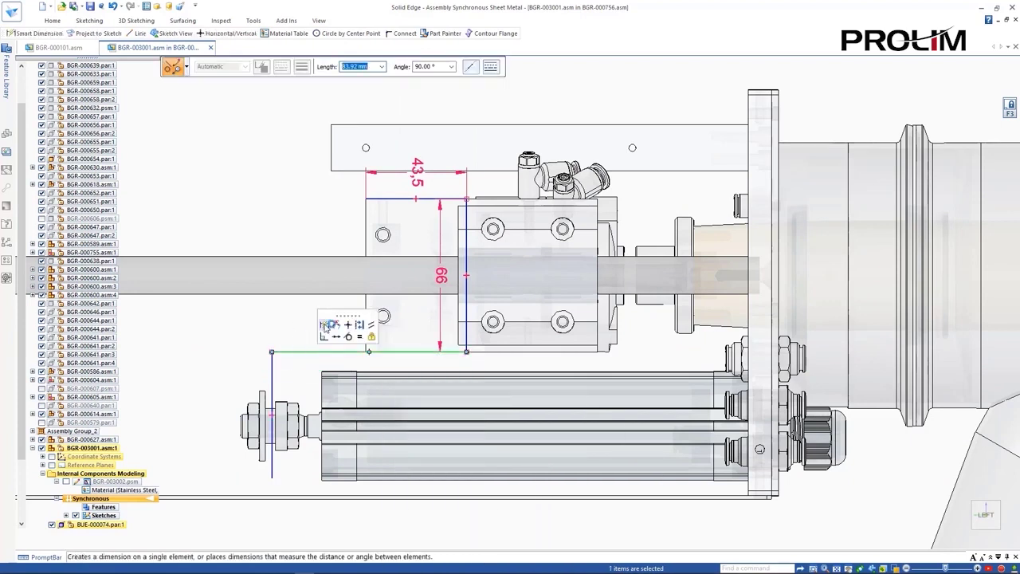
{"action": "left_click", "coordinate": [327, 326]}
{"action": "left_click", "coordinate": [336, 365]}
{"action": "type", "text": "85"}
{"action": "key", "text": "Return"}
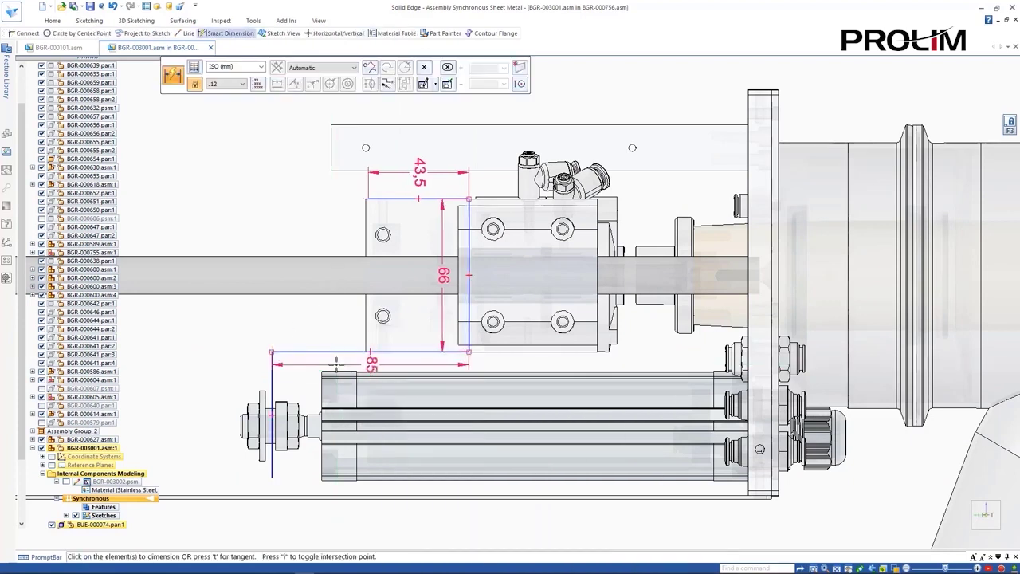
Dimension the vertical line at the rod end and set its length to 47 mm
{"action": "left_click", "coordinate": [272, 374]}
{"action": "left_click", "coordinate": [227, 386]}
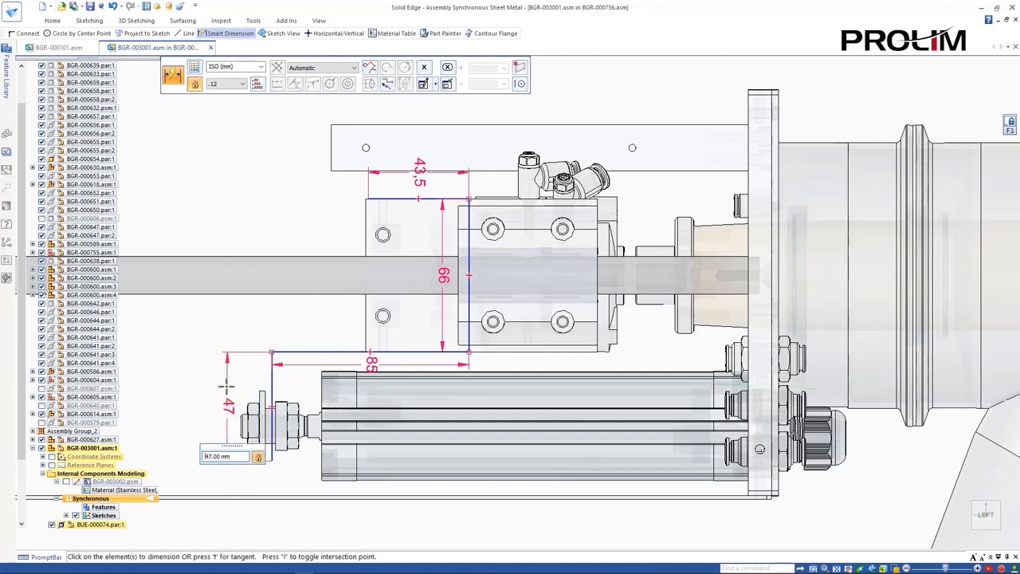
{"action": "key", "text": "Return"}
{"action": "key", "text": "Escape"}
Connect the free end of the profile's upper 43.5 mm line to the plate's edge
{"action": "left_click", "coordinate": [384, 199]}
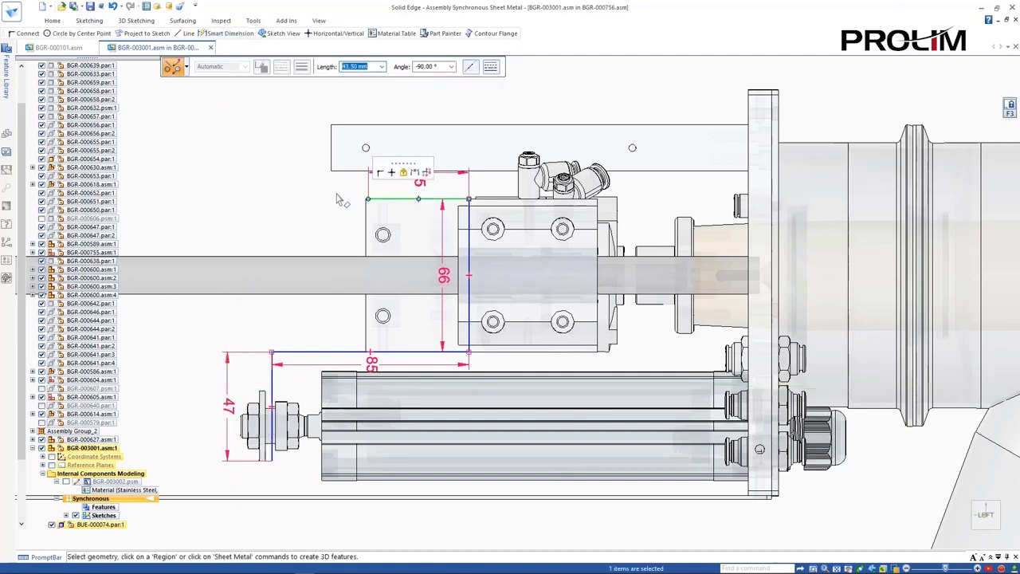
{"action": "left_click", "coordinate": [379, 176]}
{"action": "left_click", "coordinate": [368, 199]}
{"action": "left_click", "coordinate": [367, 204]}
{"action": "key", "text": "Escape"}
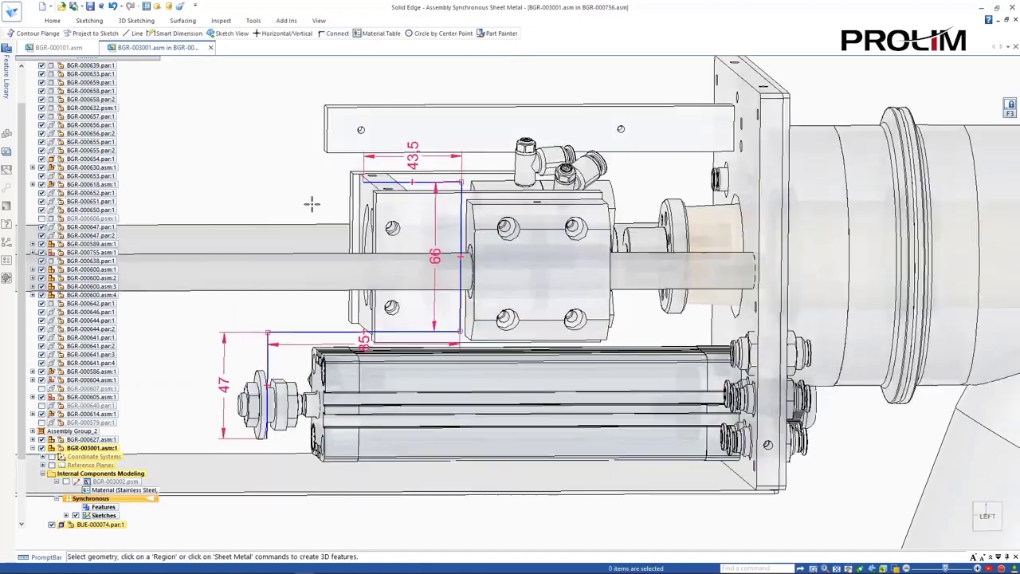
Build a contour flange 70 mm wide from the whole bracket profile chain
{"action": "right_click", "coordinate": [349, 202]}
{"action": "left_click", "coordinate": [341, 220]}
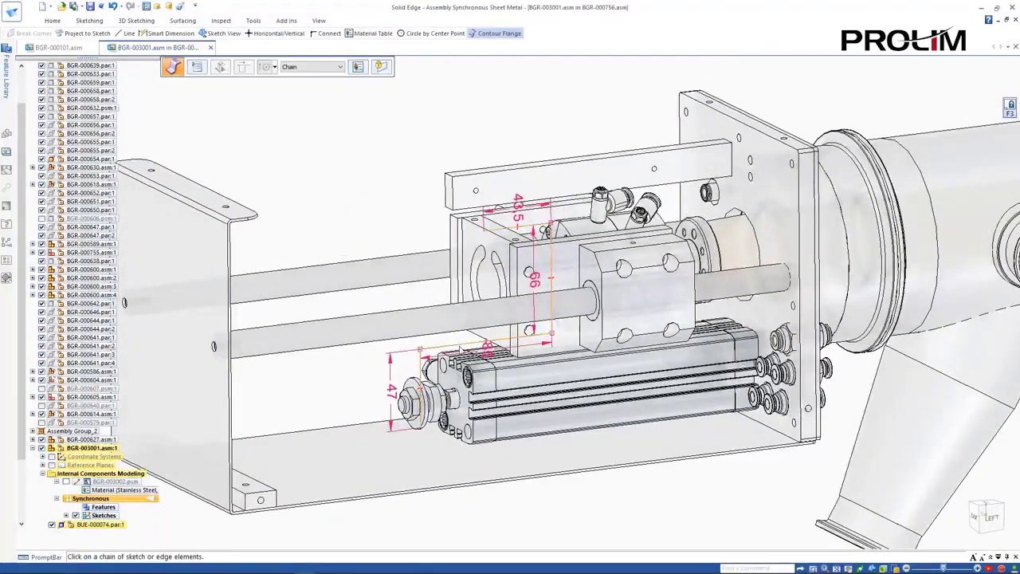
{"action": "left_click", "coordinate": [485, 341]}
{"action": "key", "text": "shift"}
{"action": "type", "text": "70"}
{"action": "key", "text": "Return"}
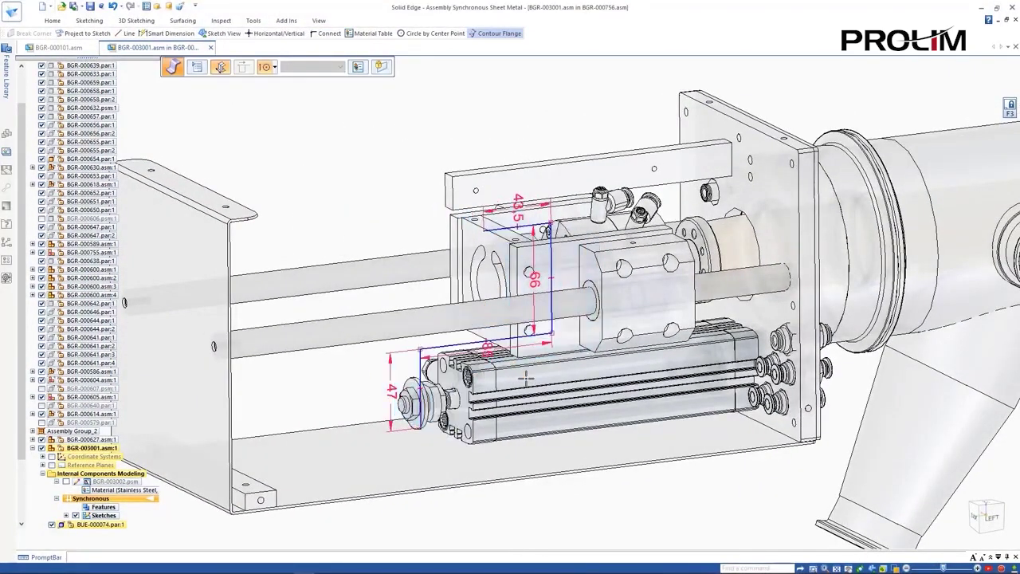
Break the lower flange's two free corners at 15 mm and break the upper flange's two free corners
{"action": "left_click", "coordinate": [33, 32]}
{"action": "left_click", "coordinate": [396, 420]}
{"action": "left_click", "coordinate": [452, 441]}
{"action": "key", "text": "Return"}
{"action": "left_click", "coordinate": [53, 22]}
{"action": "left_click", "coordinate": [491, 38]}
{"action": "left_click", "coordinate": [459, 212]}
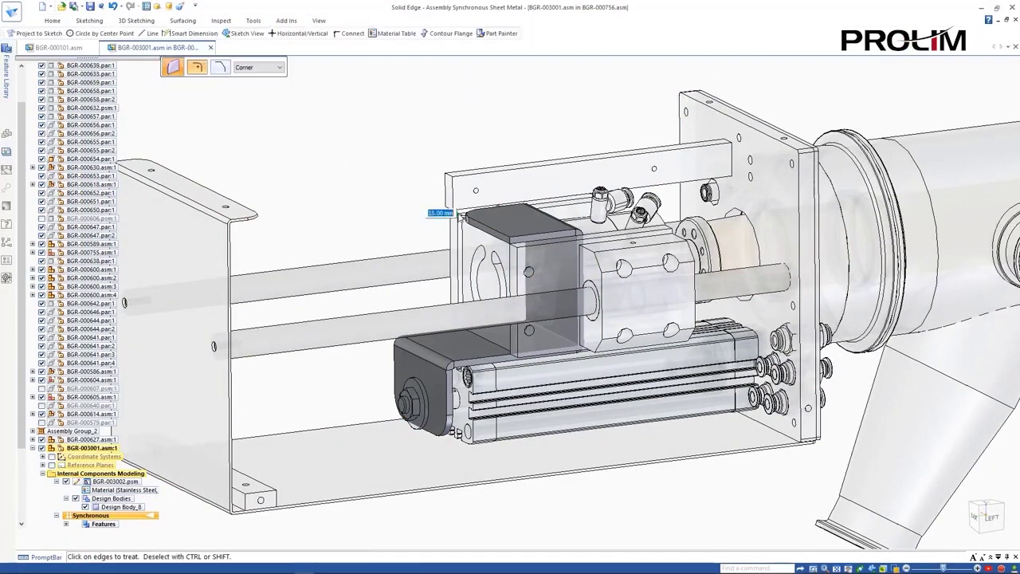
{"action": "left_click", "coordinate": [510, 243]}
Project the cylinder rod's edge onto the lower flange's outer face and draw a 25 mm diameter circle above it
{"action": "right_click", "coordinate": [334, 164]}
{"action": "left_click", "coordinate": [381, 166]}
{"action": "left_click", "coordinate": [428, 370]}
{"action": "key", "text": "Return"}
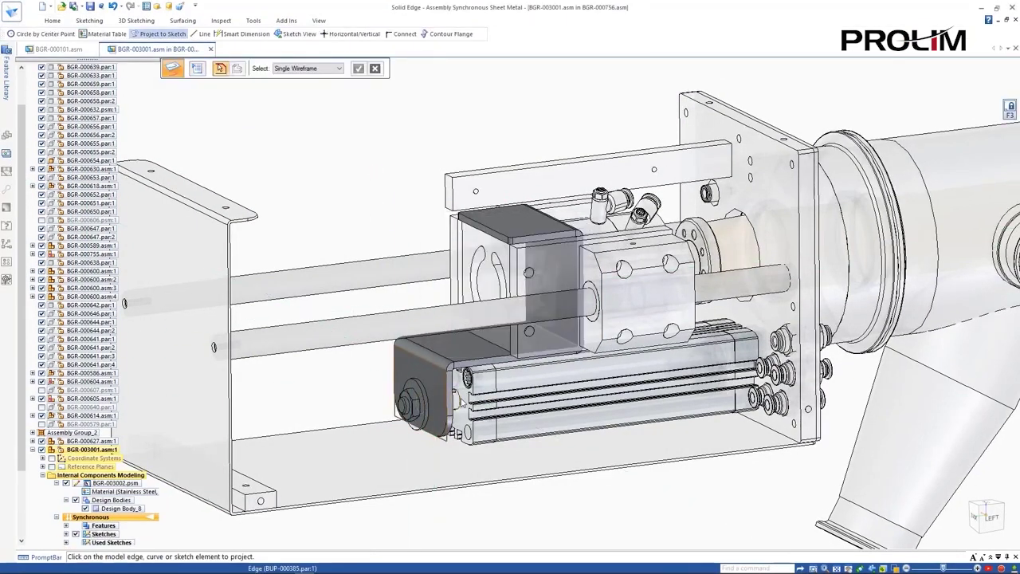
{"action": "left_click", "coordinate": [424, 403]}
{"action": "right_click", "coordinate": [390, 209]}
{"action": "left_click", "coordinate": [421, 246]}
{"action": "left_click", "coordinate": [419, 292]}
{"action": "type", "text": "25"}
{"action": "key", "text": "Return"}
{"action": "key", "text": "Escape"}
Cut the projected rod hole and the 25 mm circle through the bracket's vertical flanges
{"action": "scroll", "coordinate": [390, 315], "scroll_direction": "up", "scroll_amount": 4}
{"action": "middle_click_drag", "start_coordinate": [401, 319], "coordinate": [444, 335]}
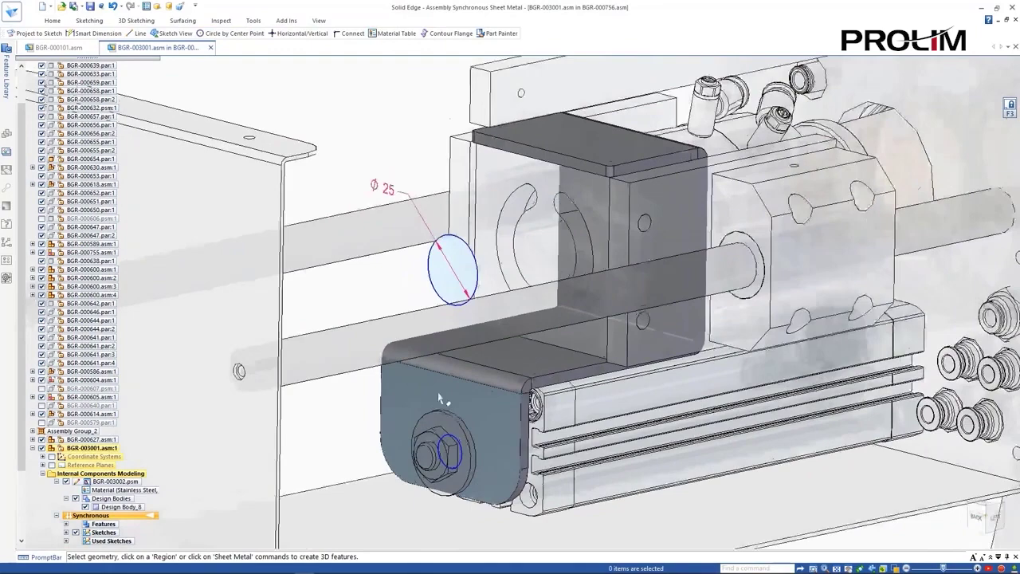
{"action": "left_click", "coordinate": [466, 490]}
{"action": "left_click", "coordinate": [471, 301]}
{"action": "left_click", "coordinate": [446, 483]}
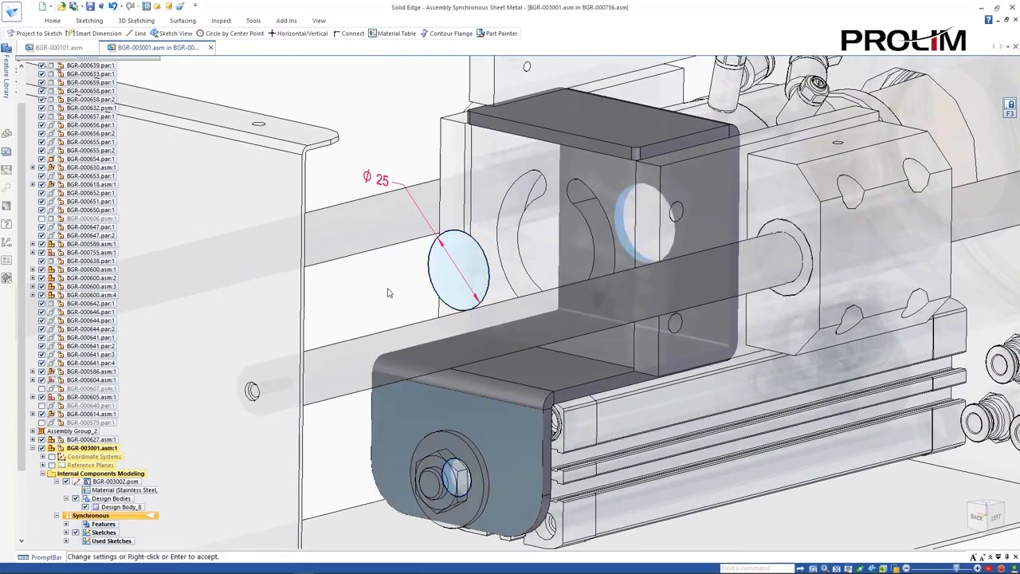
{"action": "right_click", "coordinate": [387, 289]}
Project two mounting hole edges of the neighbouring part onto the bracket's top flange face
{"action": "right_click", "coordinate": [387, 288]}
{"action": "left_click", "coordinate": [433, 289]}
{"action": "left_click", "coordinate": [640, 139]}
{"action": "key", "text": "Return"}
{"action": "middle_click_drag", "start_coordinate": [603, 151], "coordinate": [624, 311]}
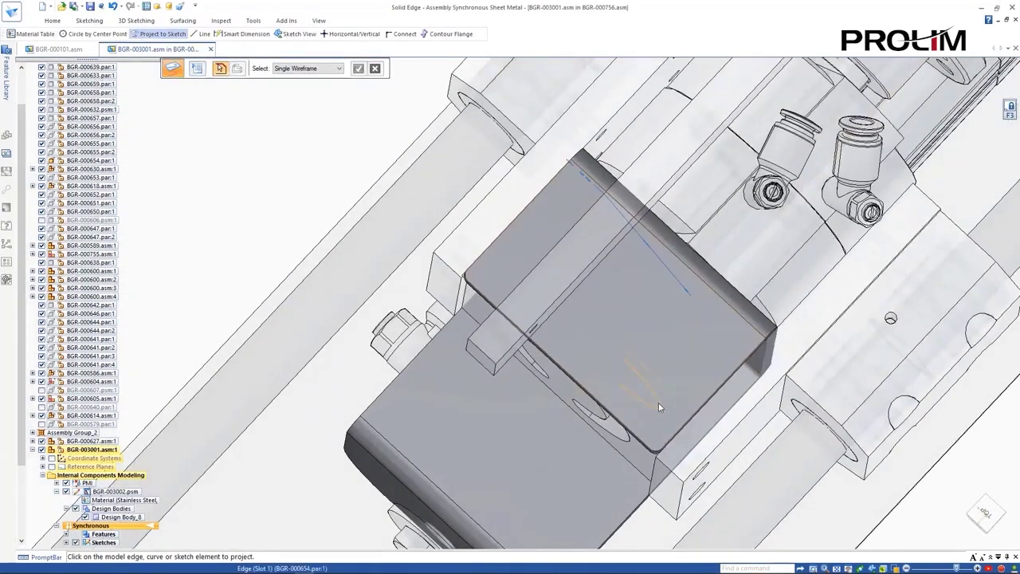
{"action": "left_click", "coordinate": [658, 405]}
{"action": "left_click", "coordinate": [497, 283]}
{"action": "key", "text": "Escape"}
Cut the two projected mounting holes through the bracket's top flange and fit the whole unit in view
{"action": "scroll", "coordinate": [518, 343], "scroll_direction": "up", "scroll_amount": 4}
{"action": "left_click", "coordinate": [485, 212]}
{"action": "left_click", "coordinate": [765, 461]}
{"action": "scroll", "coordinate": [757, 451], "scroll_direction": "down", "scroll_amount": 3}
{"action": "middle_click_drag", "start_coordinate": [741, 446], "coordinate": [701, 318]}
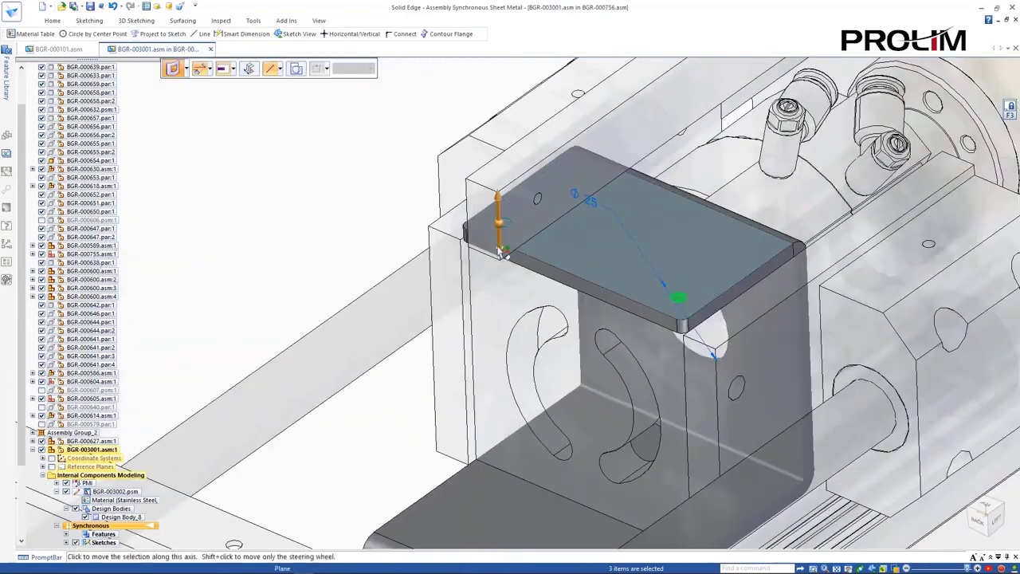
{"action": "left_click", "coordinate": [499, 219]}
{"action": "right_click", "coordinate": [372, 209]}
{"action": "key", "text": "Home"}
Apply the material Stainless Steel, 304 with a 4 mm material thickness to bracket BGR-003002
{"action": "left_click_drag", "start_coordinate": [23, 359], "coordinate": [23, 426]}
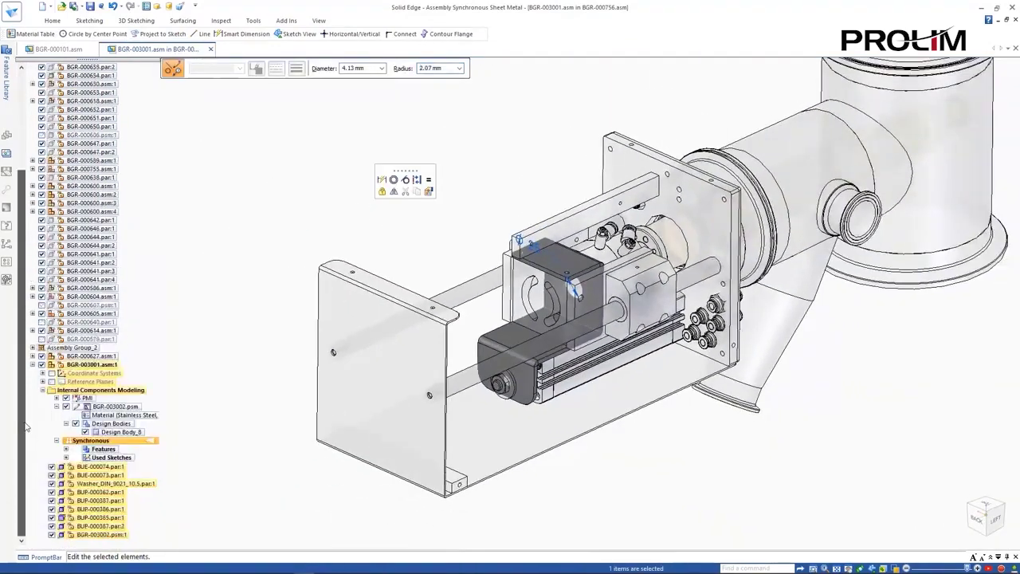
{"action": "key", "text": "Escape"}
{"action": "right_click", "coordinate": [133, 422]}
{"action": "left_click", "coordinate": [183, 385]}
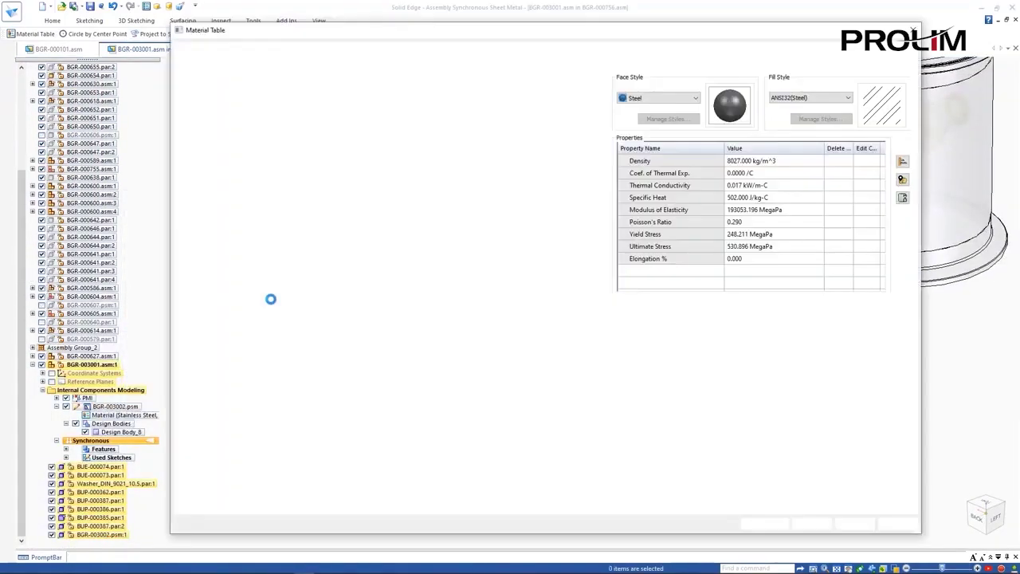
{"action": "left_click", "coordinate": [302, 50]}
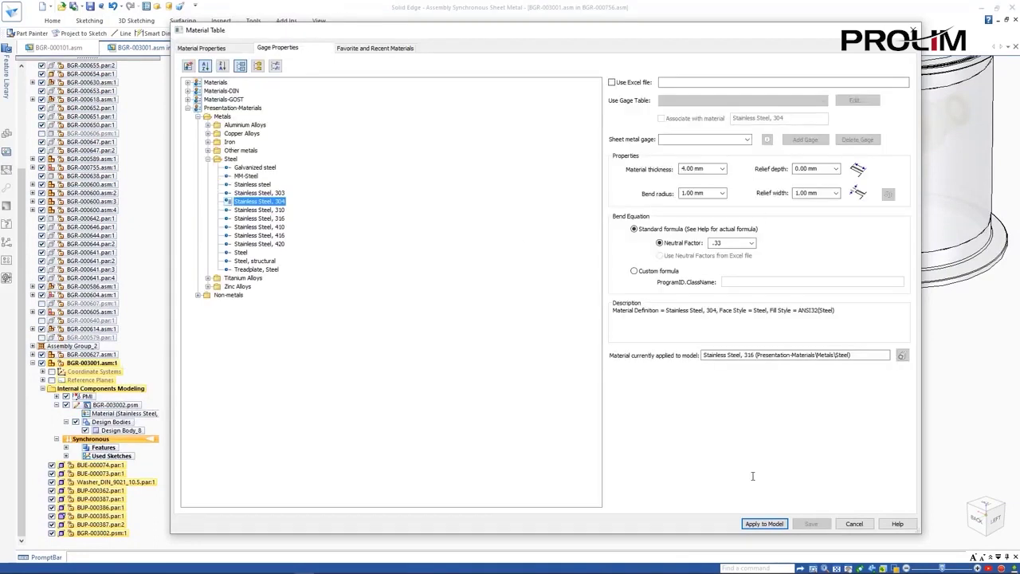
{"action": "left_click", "coordinate": [764, 524]}
Expand the bracket's synchronous features and paint its body with the Silver style
{"action": "left_click", "coordinate": [66, 448]}
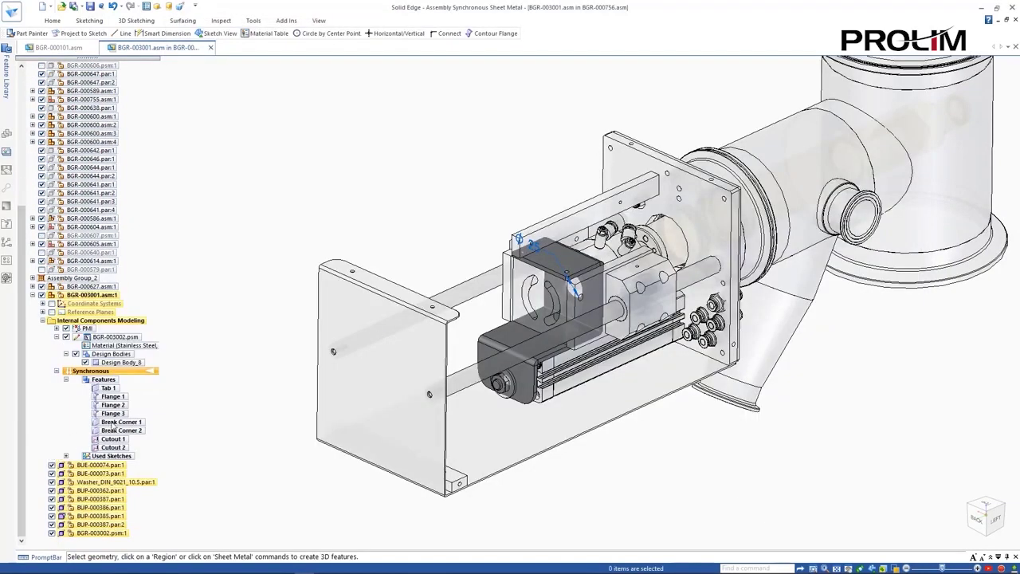
{"action": "left_click", "coordinate": [319, 21]}
{"action": "left_click", "coordinate": [389, 52]}
{"action": "left_click", "coordinate": [551, 261]}
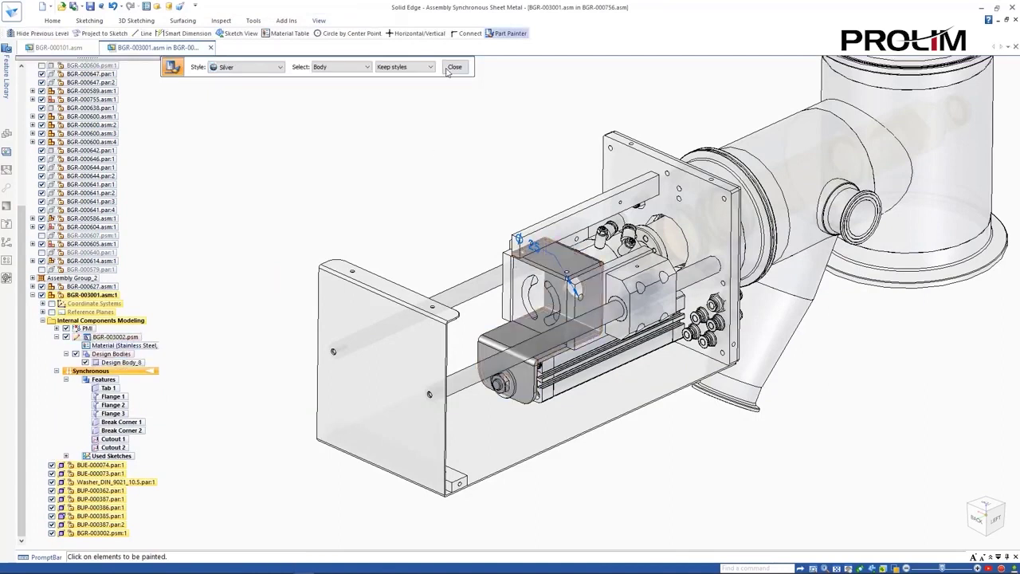
{"action": "left_click", "coordinate": [458, 67]}
Return to assembly BGR-003001 and create the new bracket's relationships with the Relationship Assistant
{"action": "left_click", "coordinate": [53, 20]}
{"action": "left_click", "coordinate": [910, 48]}
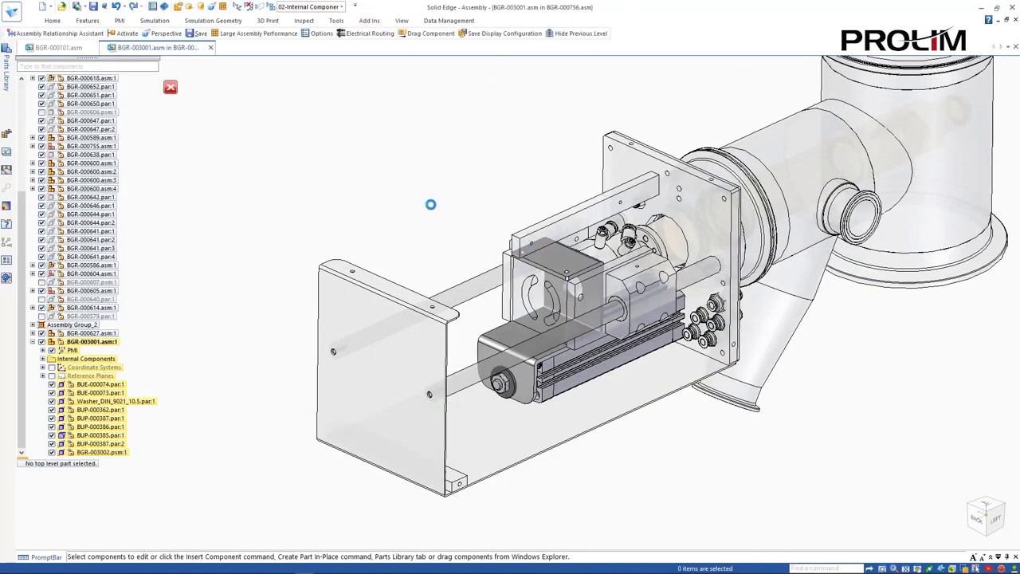
{"action": "left_click", "coordinate": [73, 35]}
{"action": "left_click", "coordinate": [592, 240]}
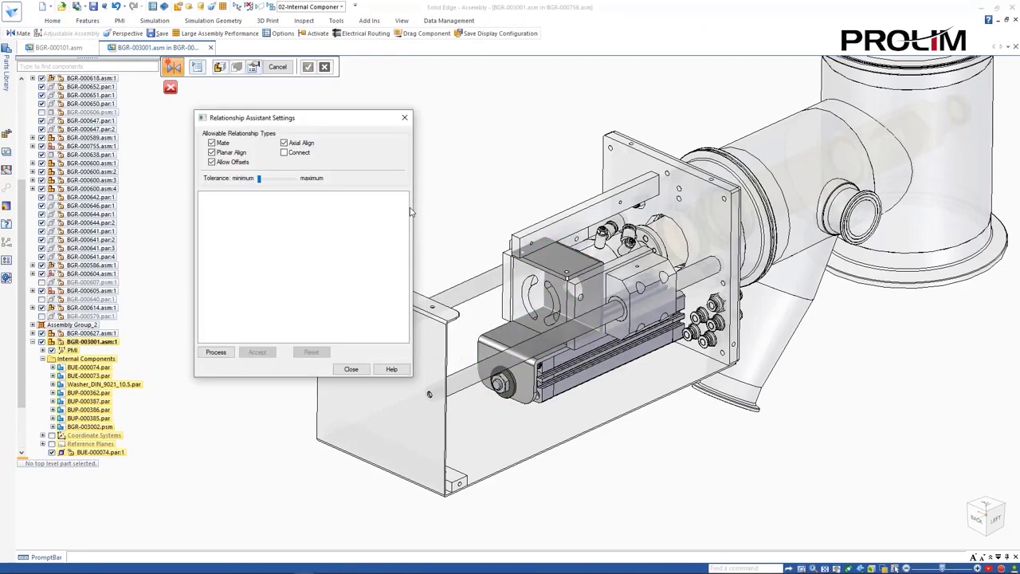
{"action": "left_click", "coordinate": [216, 352]}
{"action": "left_click", "coordinate": [257, 351]}
{"action": "left_click", "coordinate": [277, 67]}
Return to assembly BGR-000756 and reset the dragged components to their original position
{"action": "right_click", "coordinate": [328, 166]}
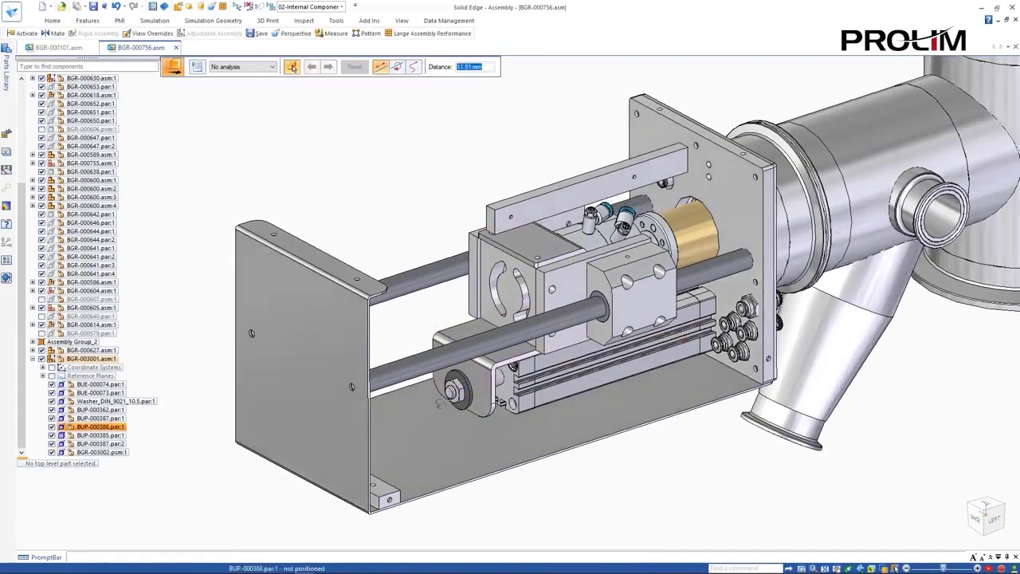
{"action": "left_click", "coordinate": [354, 68]}
{"action": "key", "text": "Escape"}
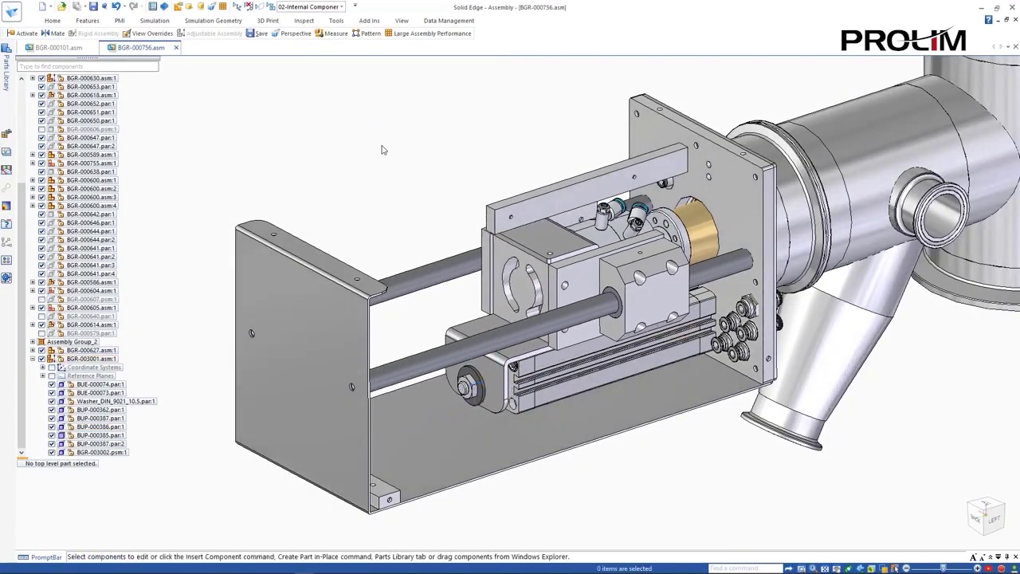
Find component BGR-000652.par:1 in the assembly and open the part in its own window
{"action": "left_click", "coordinate": [135, 67]}
{"action": "type", "text": "B"}
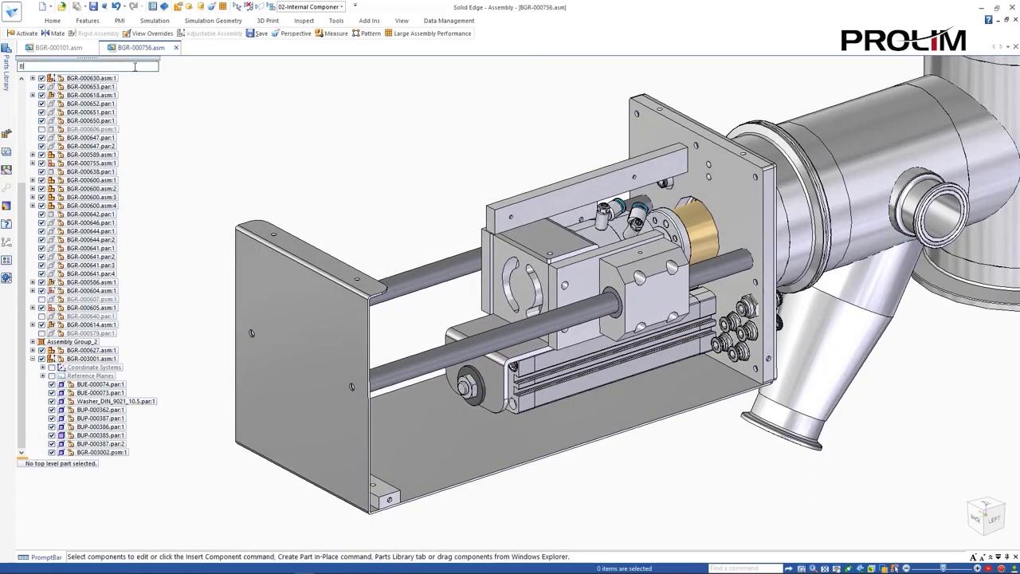
{"action": "type", "text": "G"}
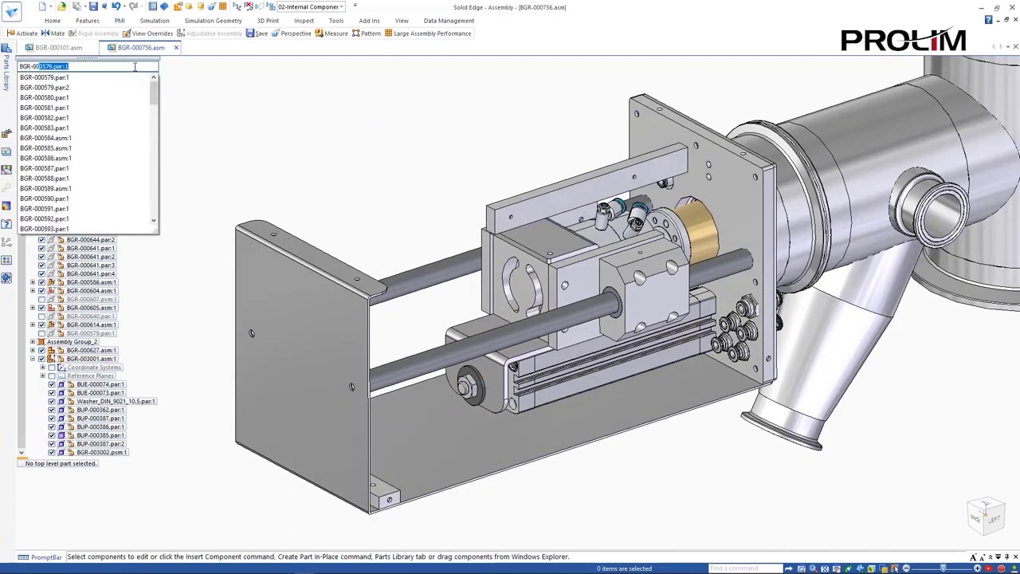
{"action": "type", "text": "R-000652"}
{"action": "key", "text": "Return"}
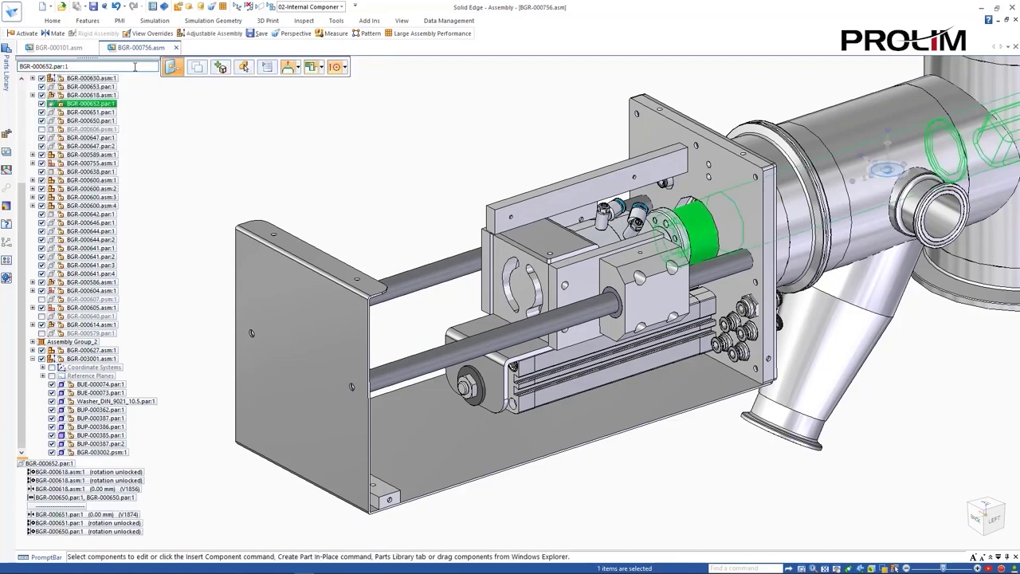
{"action": "right_click", "coordinate": [482, 166]}
{"action": "left_click", "coordinate": [517, 324]}
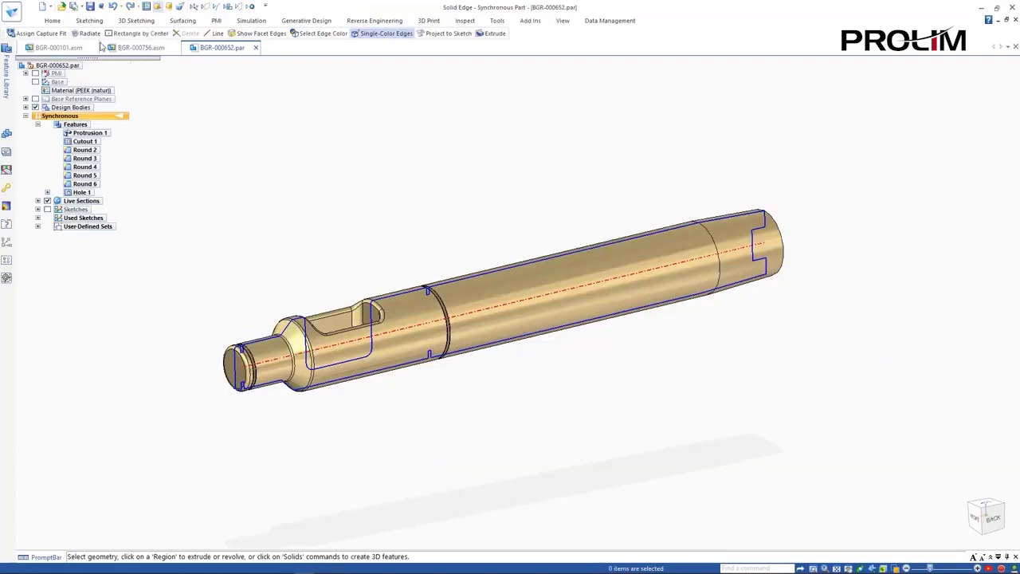
Start Radiate and select the coaxial faces of the shaft's slotted stepped end, leaving out the long cylindrical section
{"action": "left_click", "coordinate": [52, 22]}
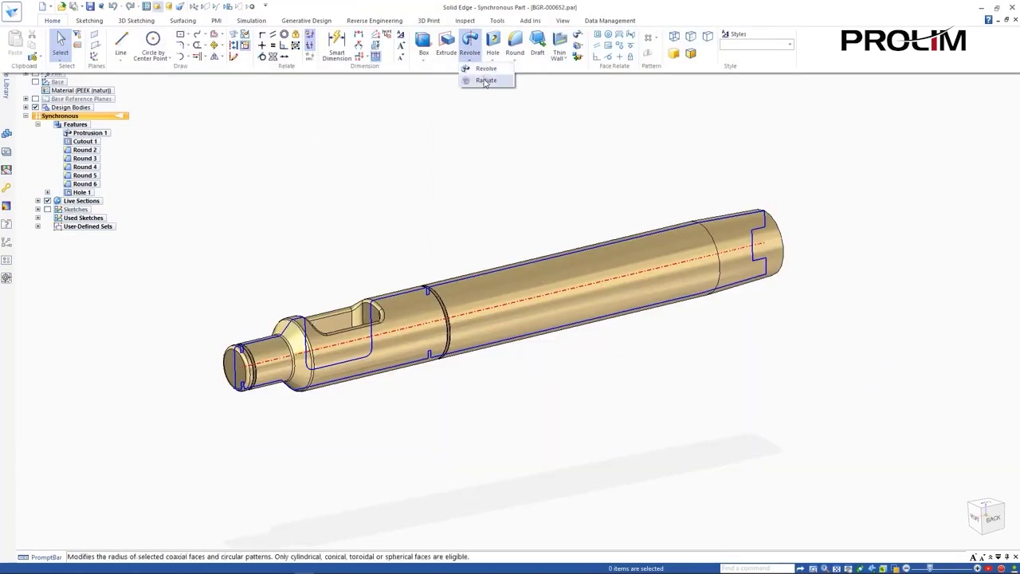
{"action": "left_click", "coordinate": [483, 80]}
{"action": "left_click", "coordinate": [405, 307]}
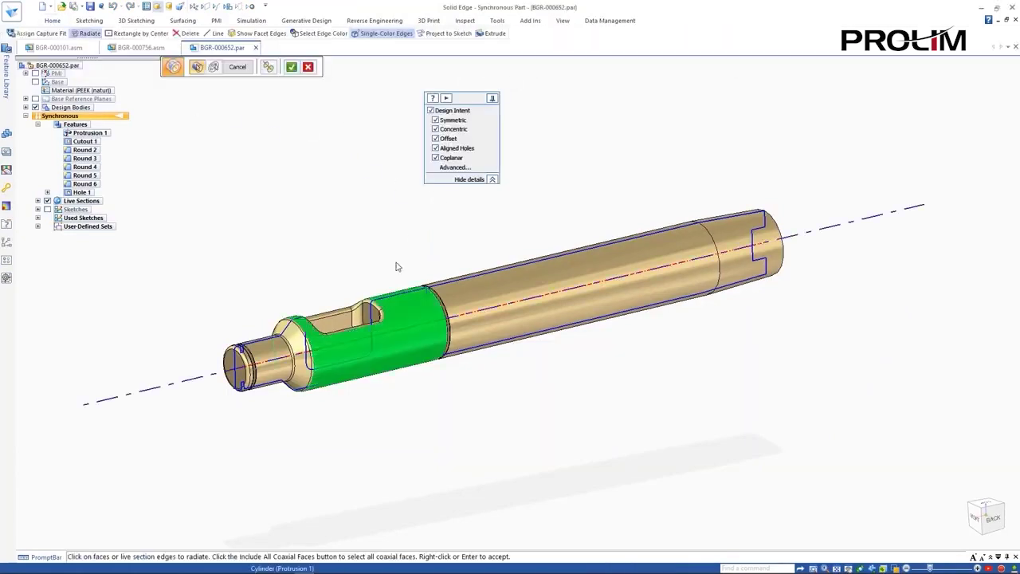
{"action": "left_click", "coordinate": [268, 67]}
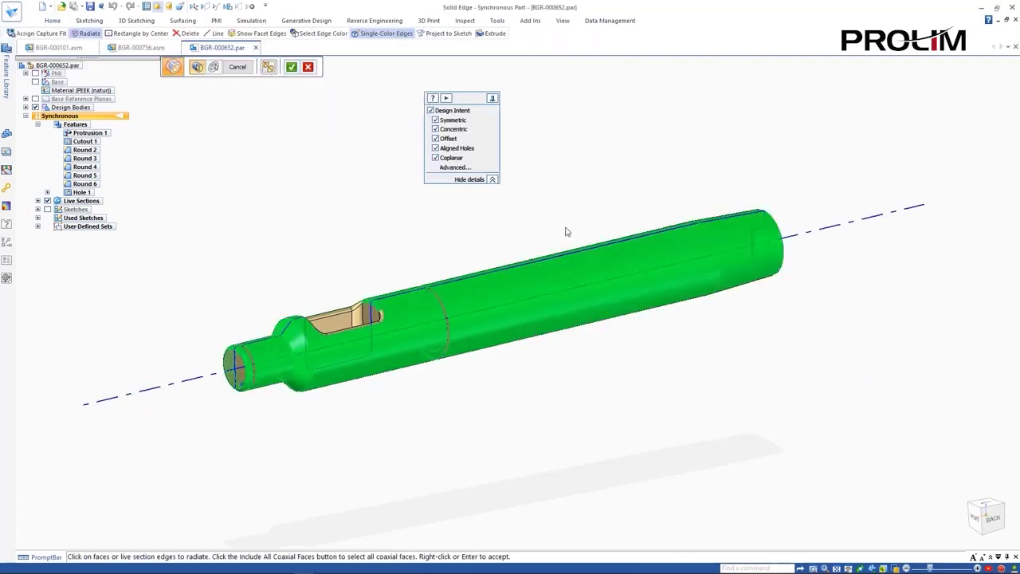
{"action": "left_click", "coordinate": [584, 272], "text": "ctrl"}
{"action": "scroll", "coordinate": [400, 356], "scroll_direction": "up", "scroll_amount": 5}
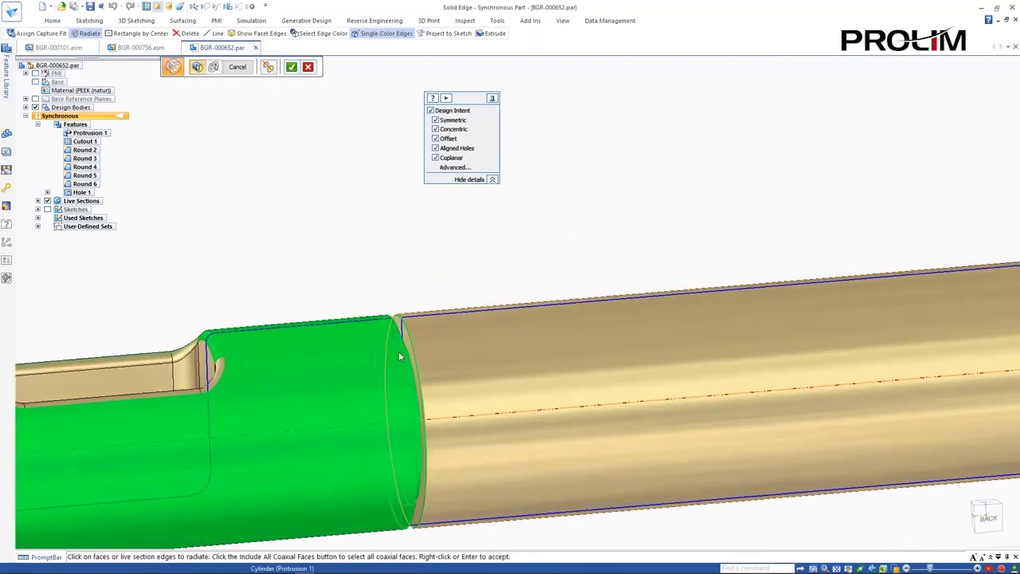
{"action": "scroll", "coordinate": [396, 341], "scroll_direction": "down", "scroll_amount": 5}
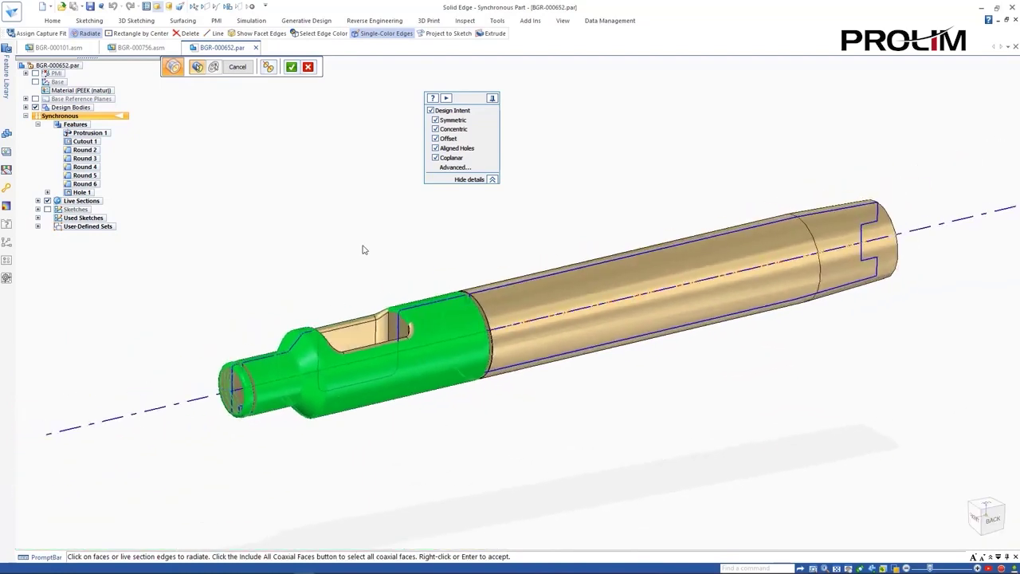
Try radiating the selected shaft-end faces without the cutout in the moving group
{"action": "right_click", "coordinate": [362, 249]}
{"action": "left_click", "coordinate": [445, 296]}
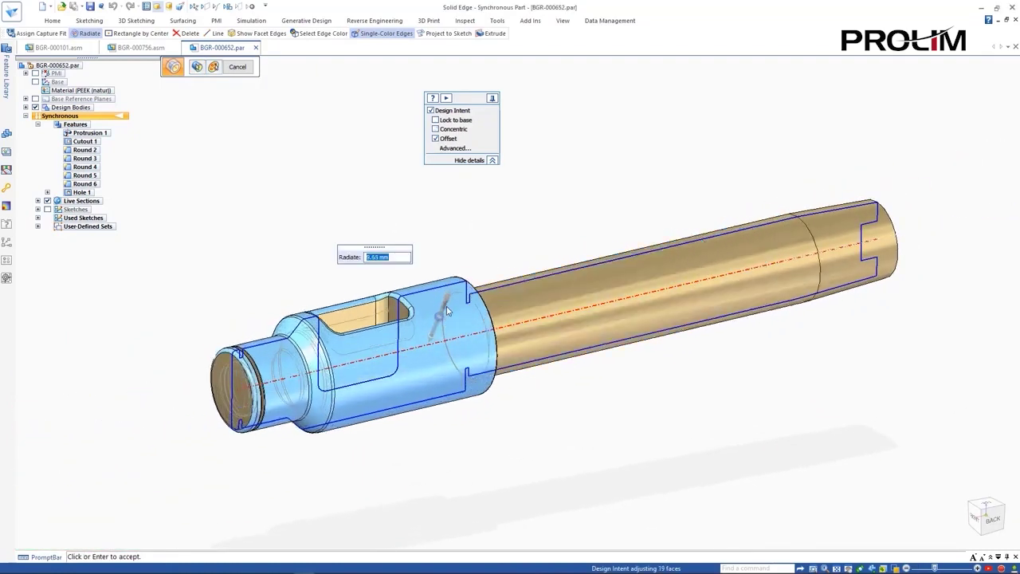
{"action": "left_click", "coordinate": [196, 68]}
{"action": "right_click", "coordinate": [285, 146]}
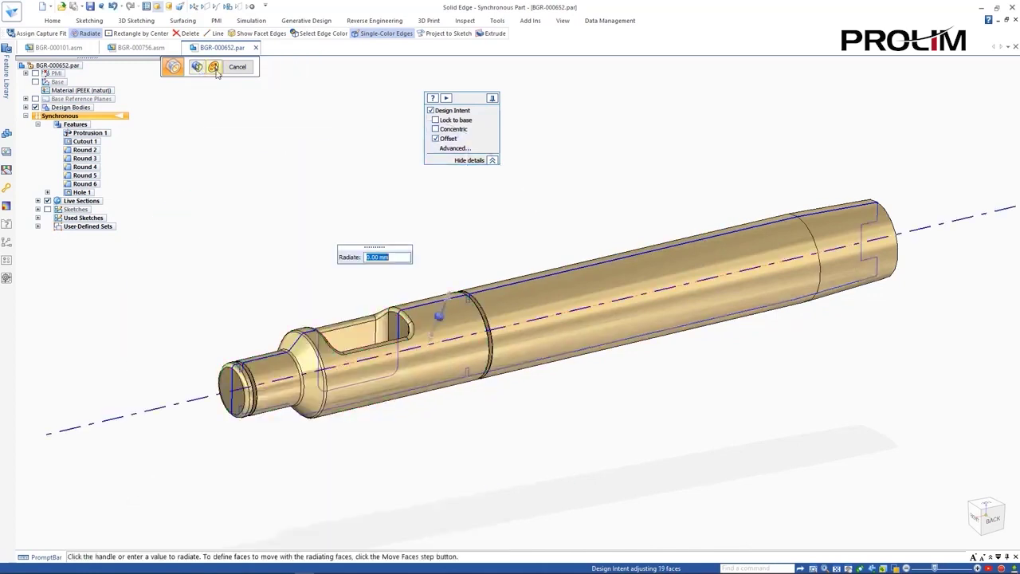
Add the feature Cutout 1 as a moving group for the Radiate operation and accept its upward direction
{"action": "left_click", "coordinate": [214, 67]}
{"action": "left_click", "coordinate": [316, 67]}
{"action": "left_click", "coordinate": [302, 92]}
{"action": "middle_click_drag", "start_coordinate": [319, 191], "coordinate": [361, 264]}
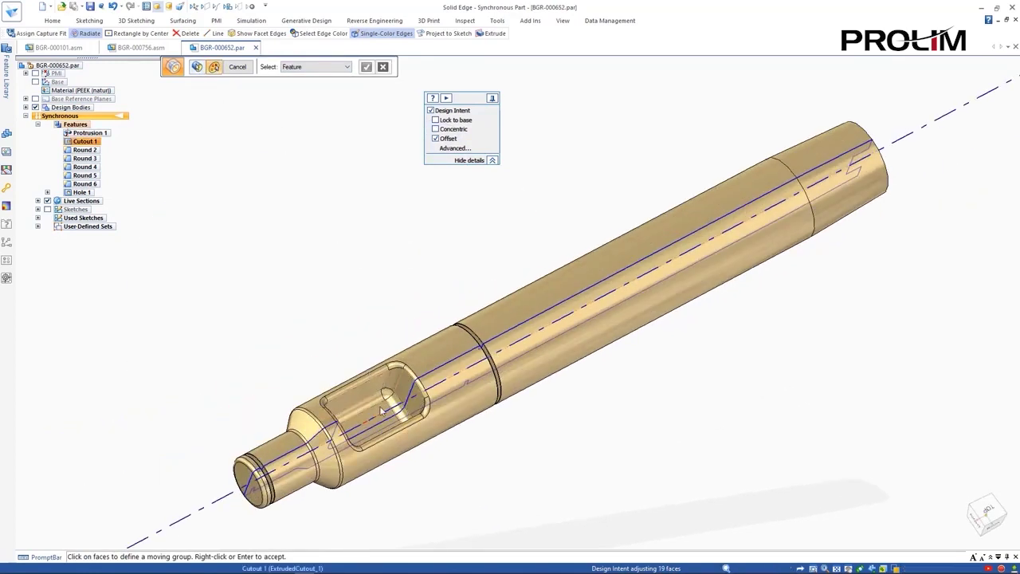
{"action": "left_click", "coordinate": [382, 411]}
{"action": "right_click", "coordinate": [365, 332]}
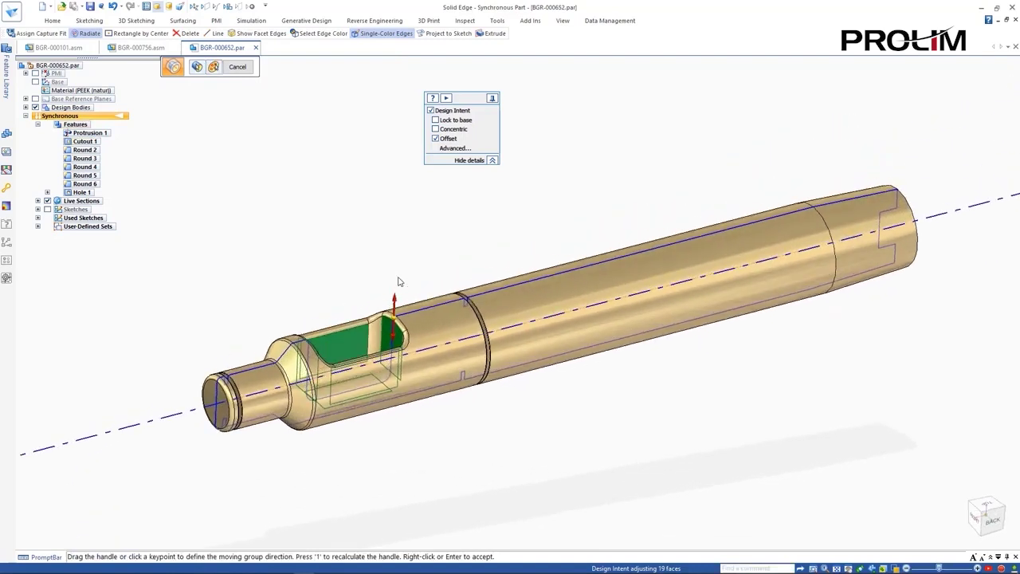
{"action": "right_click", "coordinate": [397, 282]}
Radiate the shaft's stepped end together with the cutout by 1 mm
{"action": "right_click", "coordinate": [380, 272]}
{"action": "left_click", "coordinate": [436, 310]}
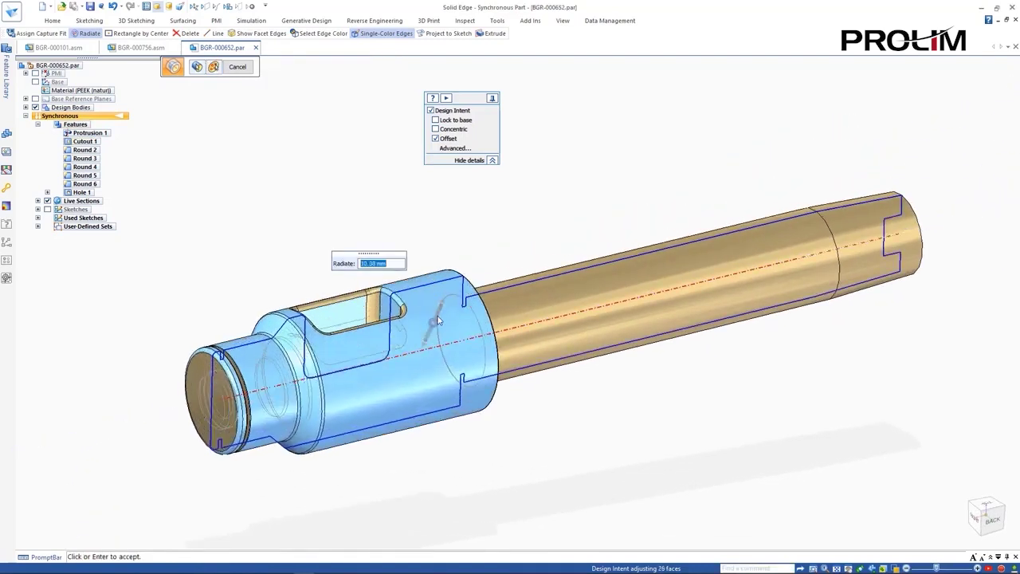
{"action": "type", "text": "1"}
{"action": "key", "text": "Return"}
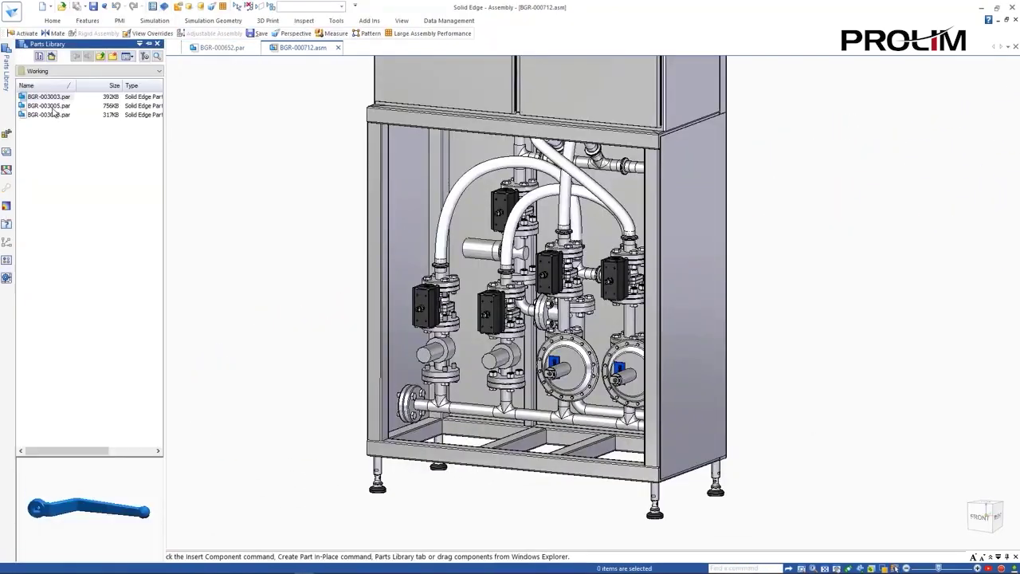
Open the part BGR-003005.par from the Working folder of the parts library
{"action": "left_click", "coordinate": [48, 106]}
{"action": "right_click", "coordinate": [53, 107]}
{"action": "left_click", "coordinate": [101, 165]}
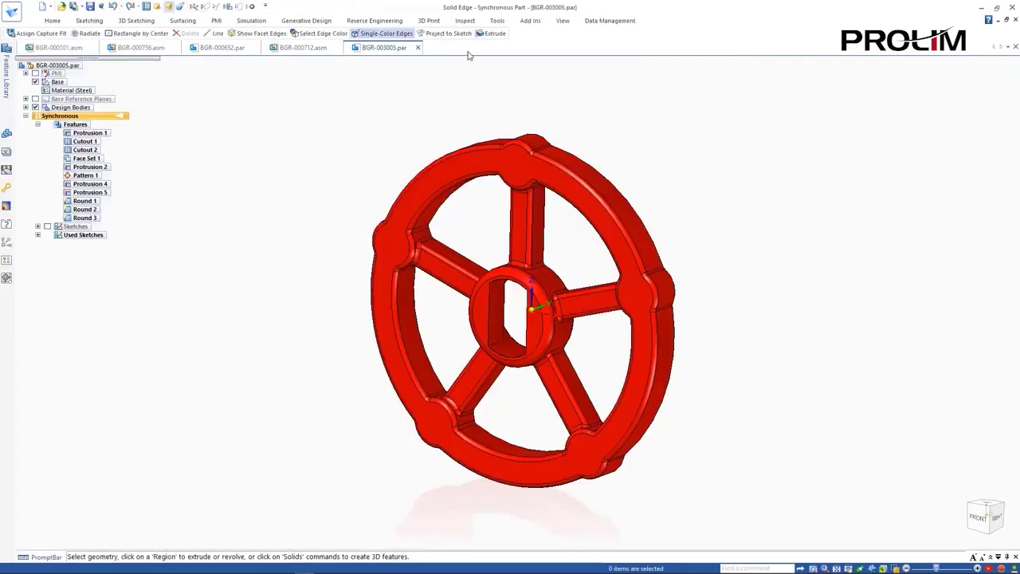
Add a Planar Align relationship on the hub bore's flat face to the handwheel's captured Reducing Valve group
{"action": "left_click", "coordinate": [497, 21]}
{"action": "left_click", "coordinate": [487, 35]}
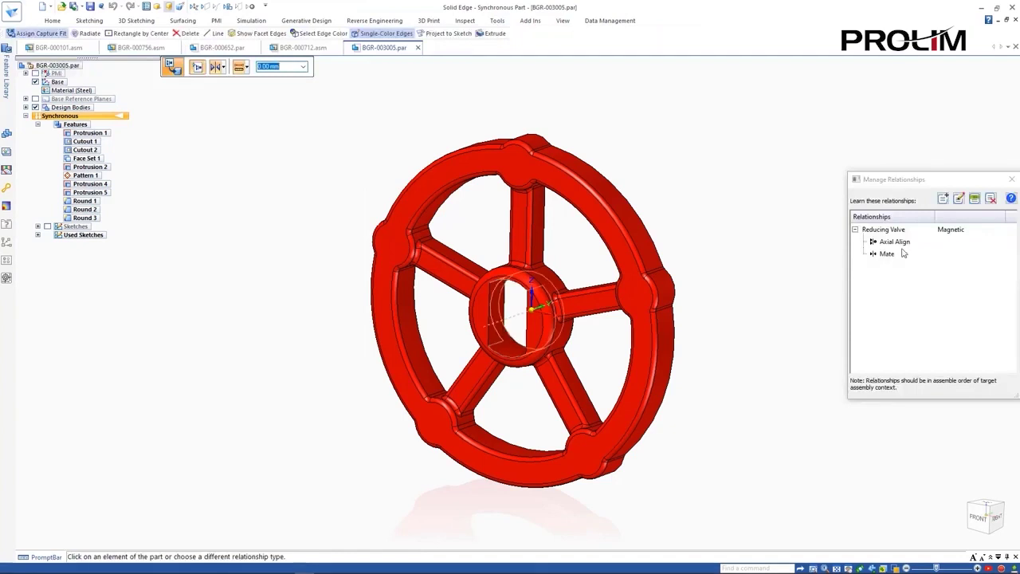
{"action": "left_click", "coordinate": [899, 242]}
{"action": "left_click", "coordinate": [898, 231]}
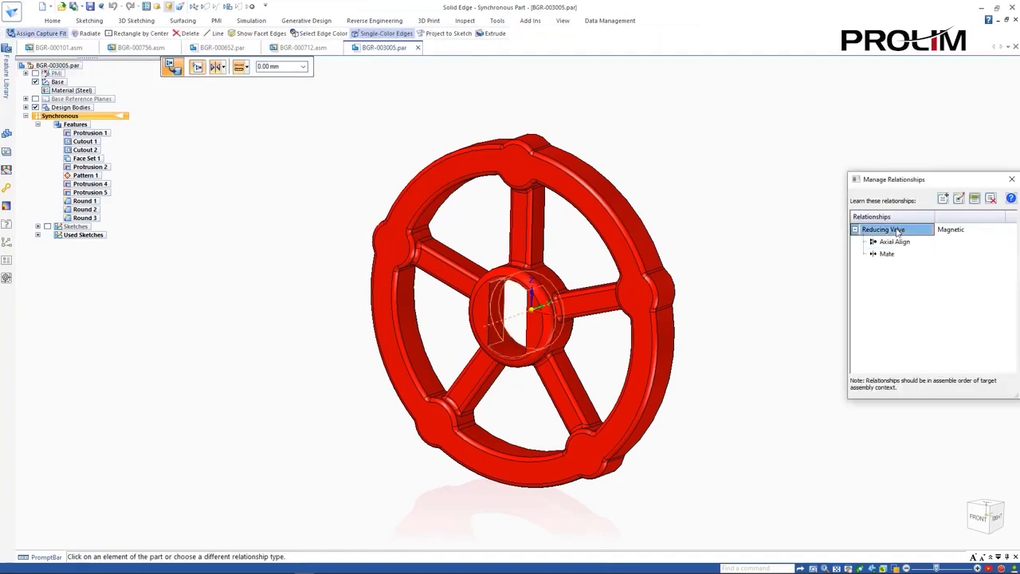
{"action": "left_click", "coordinate": [959, 200]}
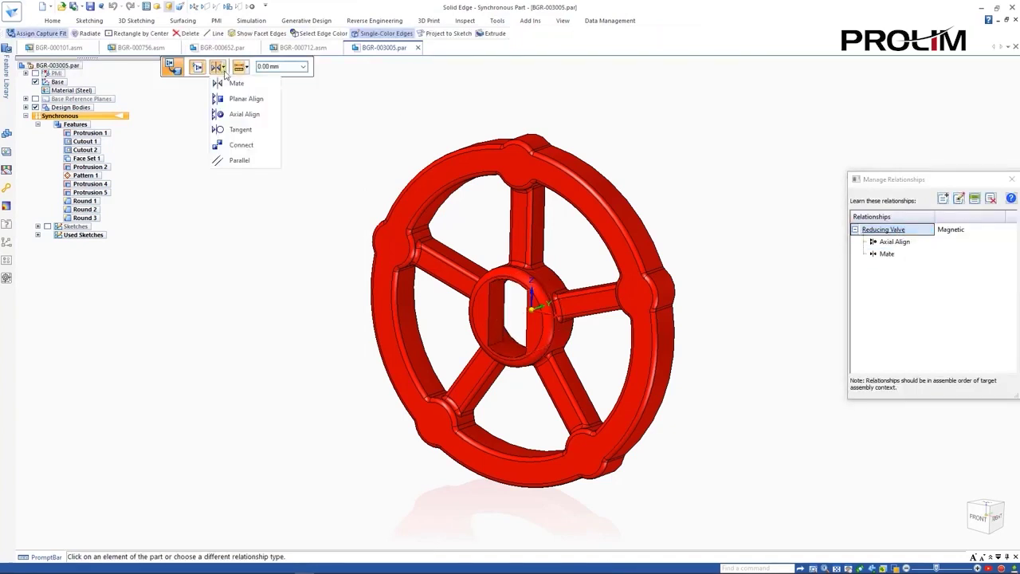
{"action": "left_click", "coordinate": [239, 101]}
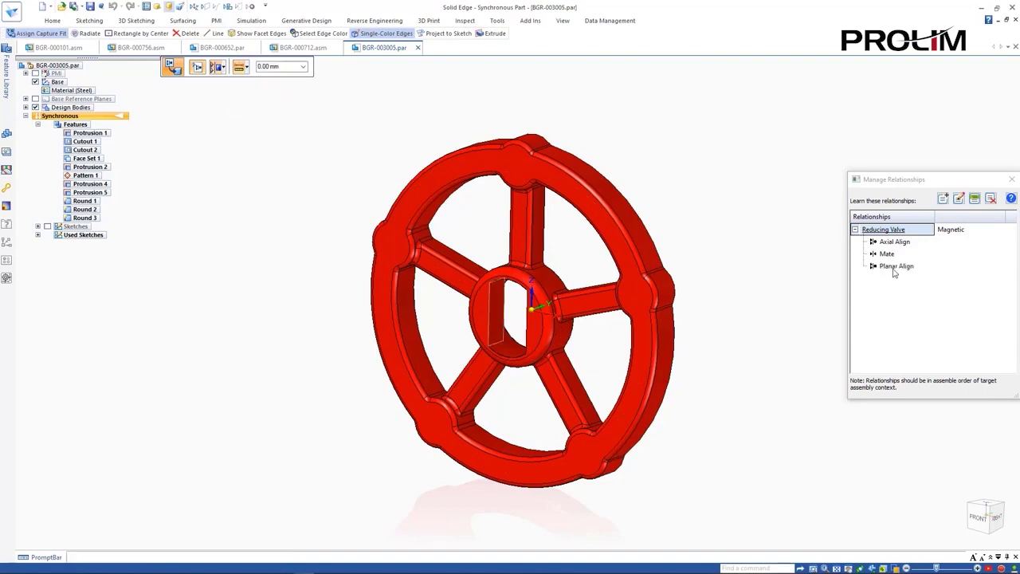
{"action": "key", "text": "Escape"}
In BGR-000712.asm, insert the handwheel BGR-003005.par and place it on both reducing valves using the Reducing Valve relationship group
{"action": "left_click", "coordinate": [302, 48]}
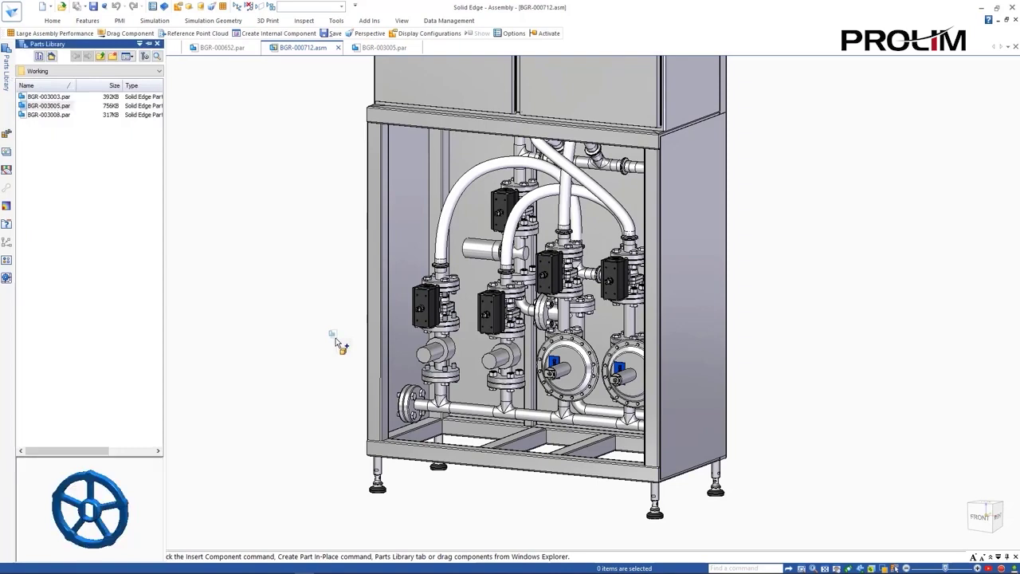
{"action": "left_click_drag", "start_coordinate": [336, 343], "coordinate": [335, 341]}
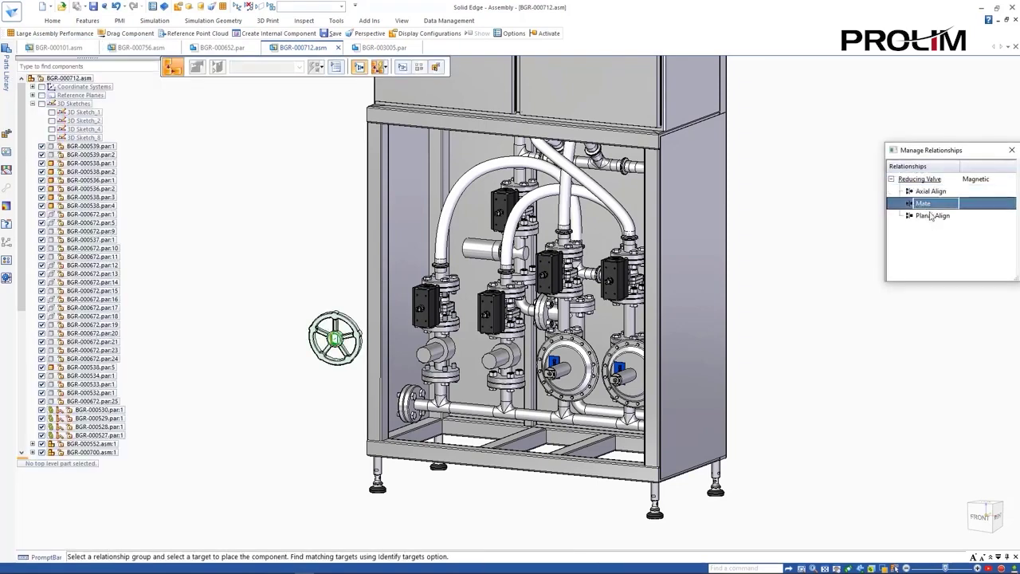
{"action": "left_click", "coordinate": [924, 180]}
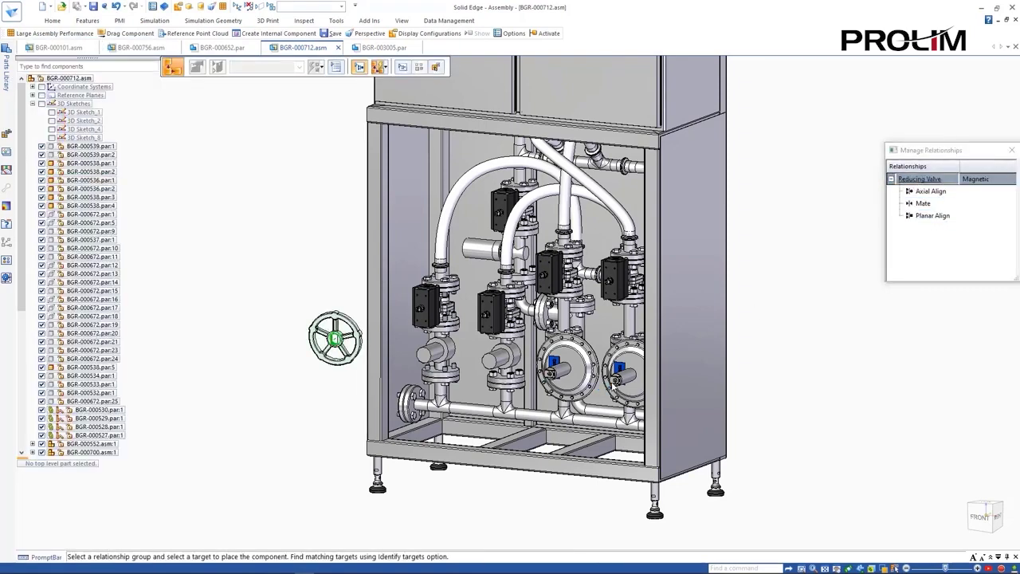
{"action": "left_click", "coordinate": [550, 372]}
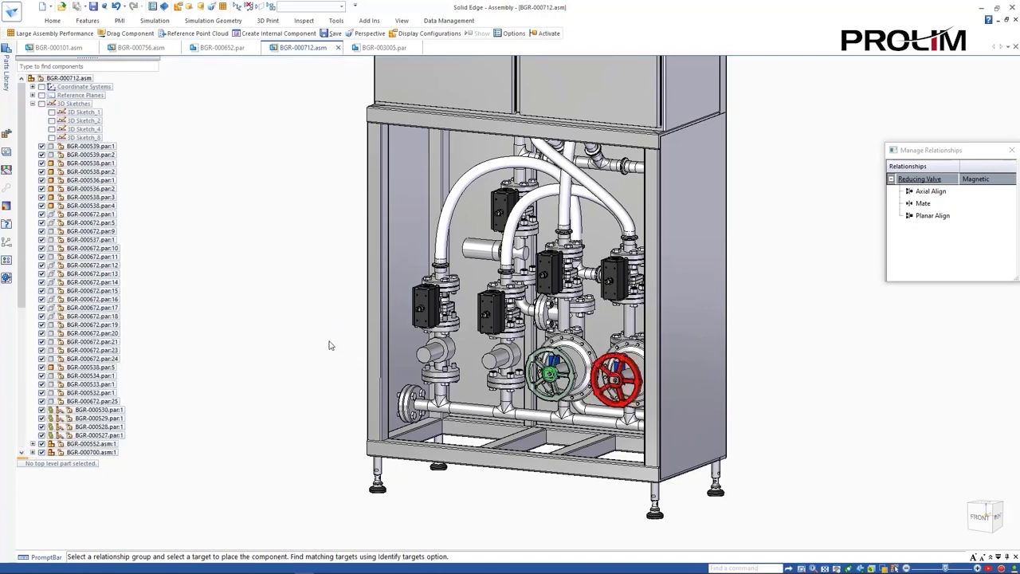
Insert the lever handle from the parts library and place it on all matching valves using the Valve relationship group
{"action": "left_click", "coordinate": [6, 89]}
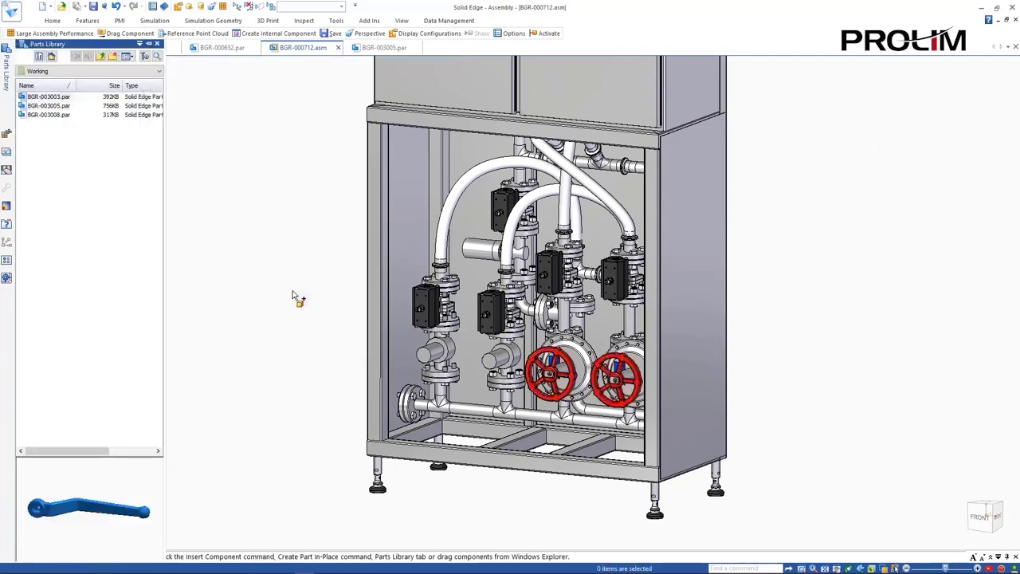
{"action": "left_click_drag", "start_coordinate": [311, 317], "coordinate": [308, 312]}
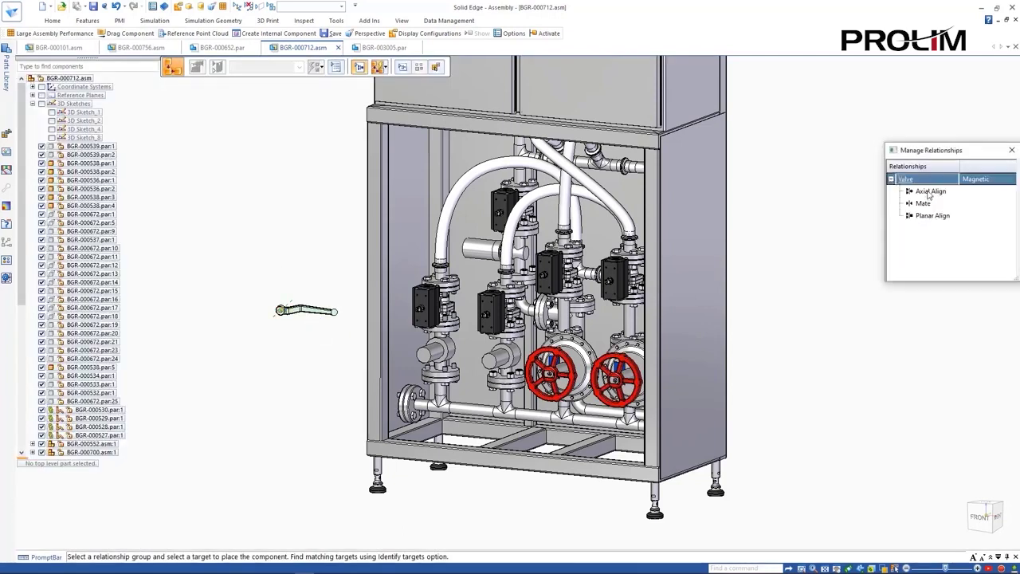
{"action": "left_click", "coordinate": [402, 69]}
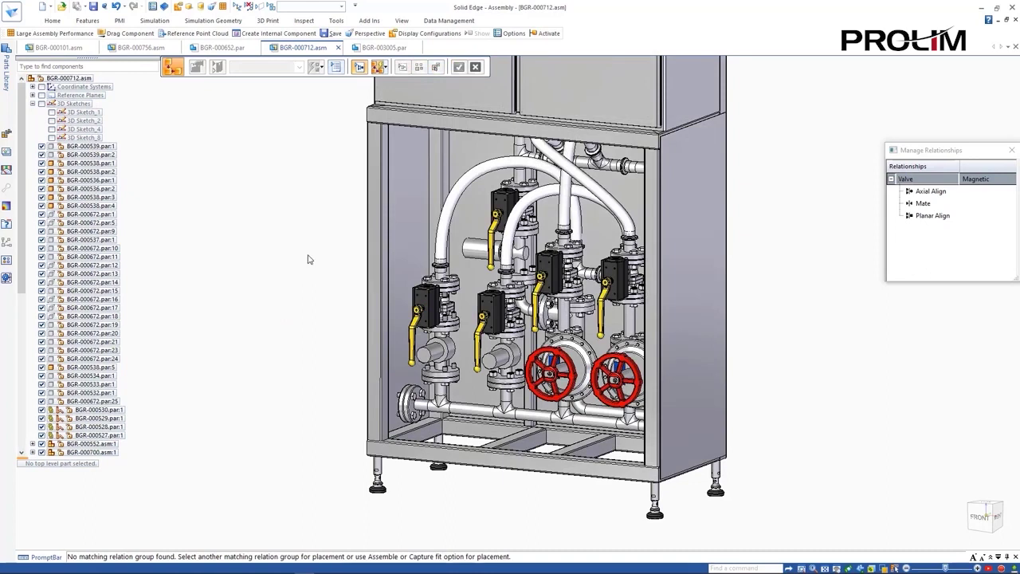
{"action": "key", "text": "Escape"}
Insert the nut, identify its matching targets, exclude all occurrences, and choose the components to receive nuts with a selection fence
{"action": "left_click", "coordinate": [7, 73]}
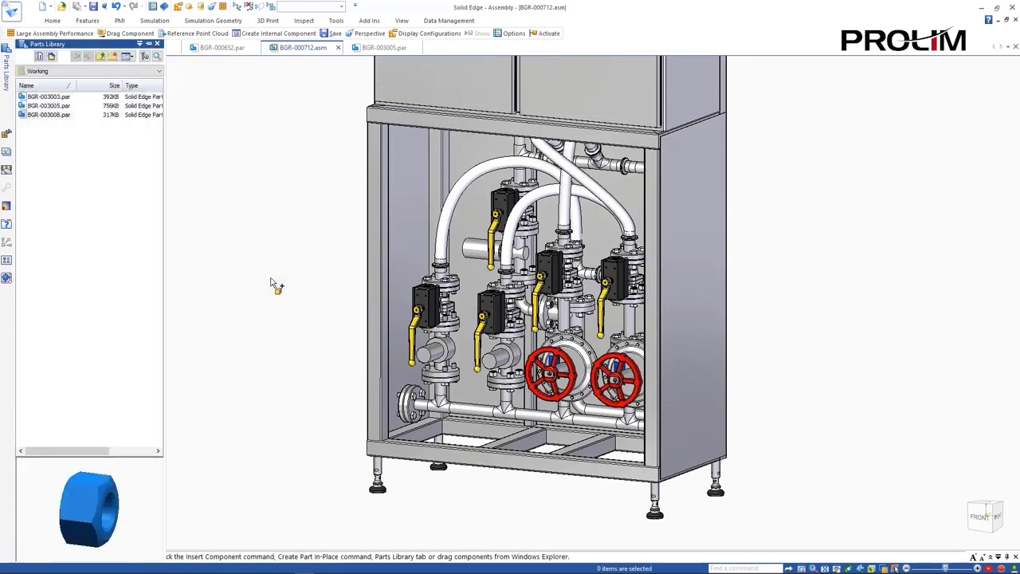
{"action": "left_click_drag", "start_coordinate": [295, 305], "coordinate": [295, 305]}
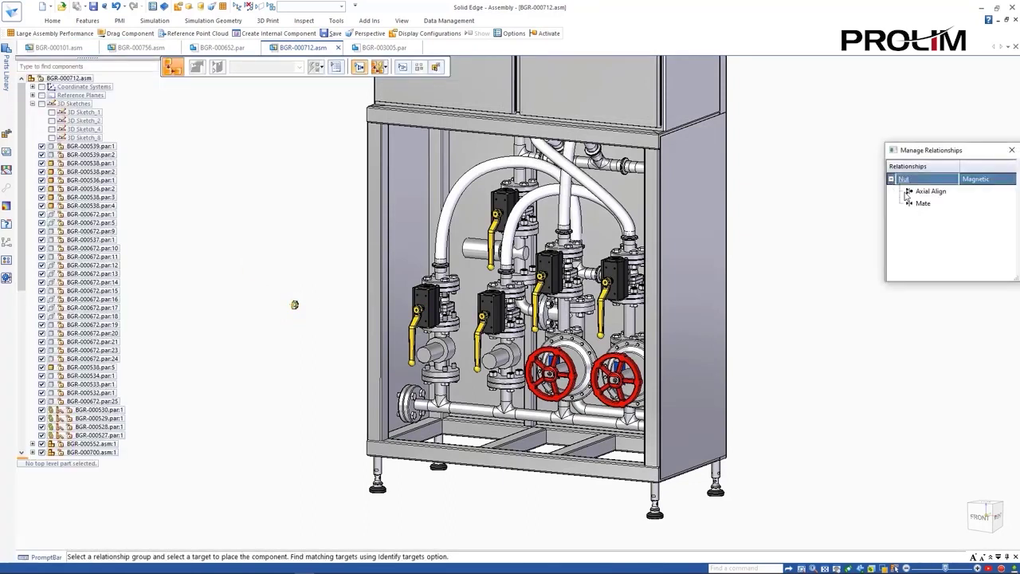
{"action": "left_click", "coordinate": [402, 67]}
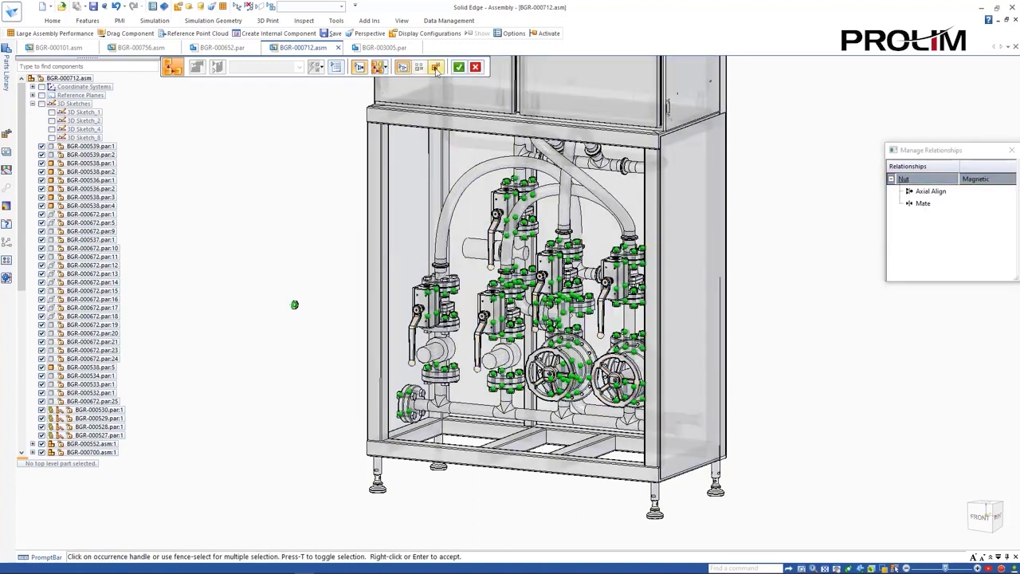
{"action": "left_click", "coordinate": [435, 68]}
{"action": "left_click", "coordinate": [475, 68]}
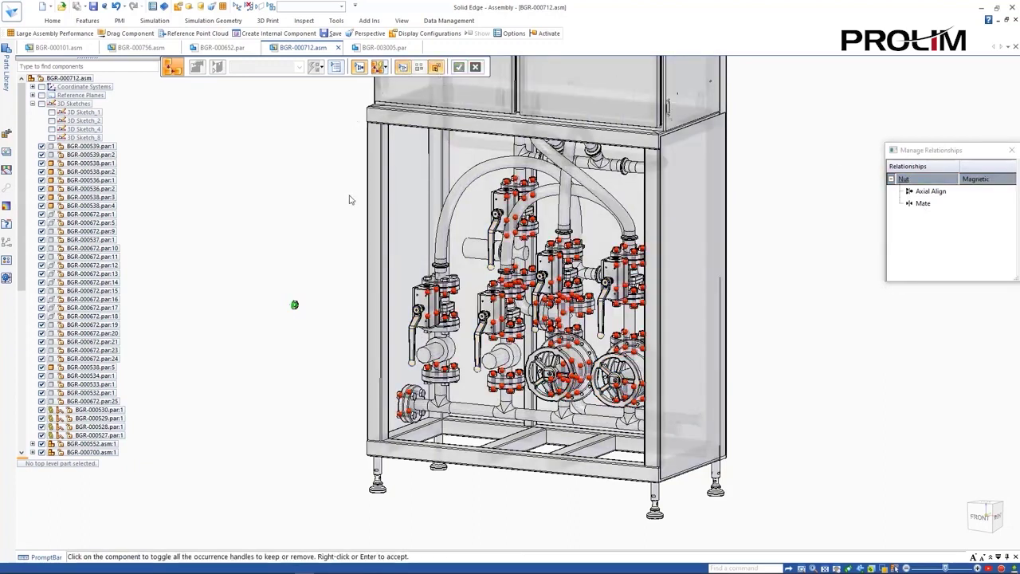
{"action": "left_click_drag", "start_coordinate": [348, 196], "coordinate": [470, 449]}
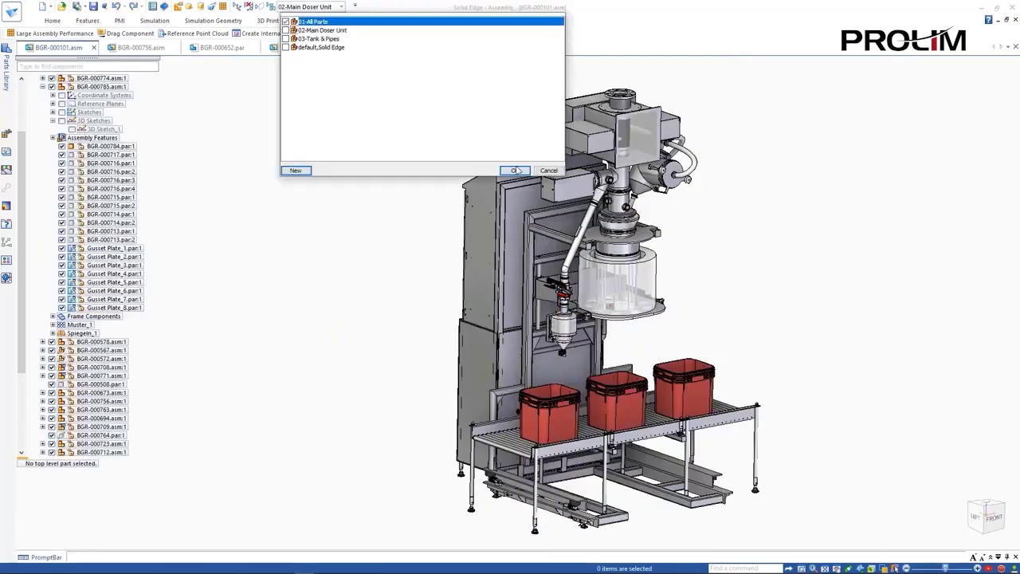
Apply the 01-All Parts configuration to BGR-000101.asm and open the point cloud file Factory.pts from the Working folder
{"action": "left_click", "coordinate": [515, 171]}
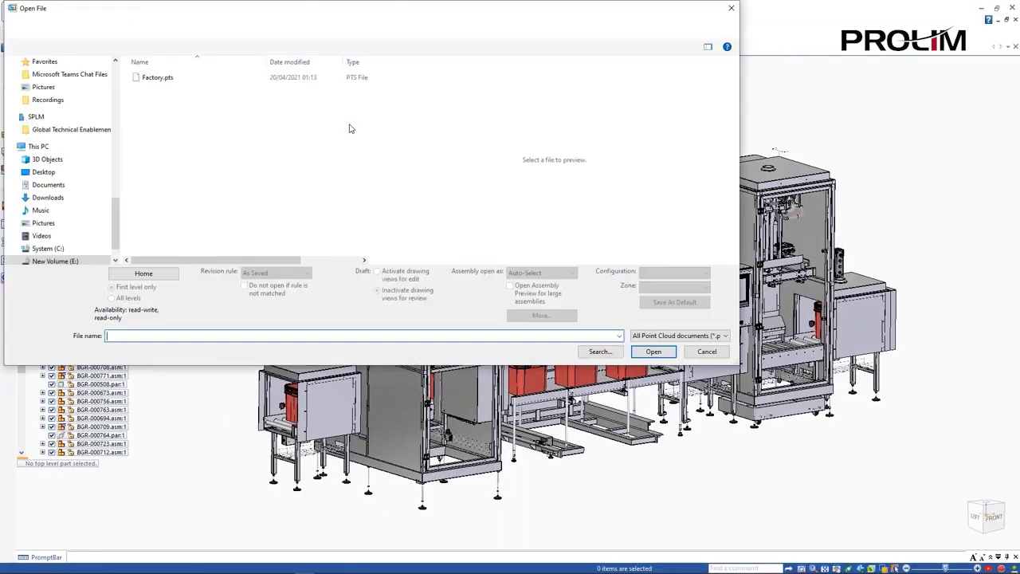
{"action": "left_click", "coordinate": [718, 335]}
{"action": "left_click", "coordinate": [682, 364]}
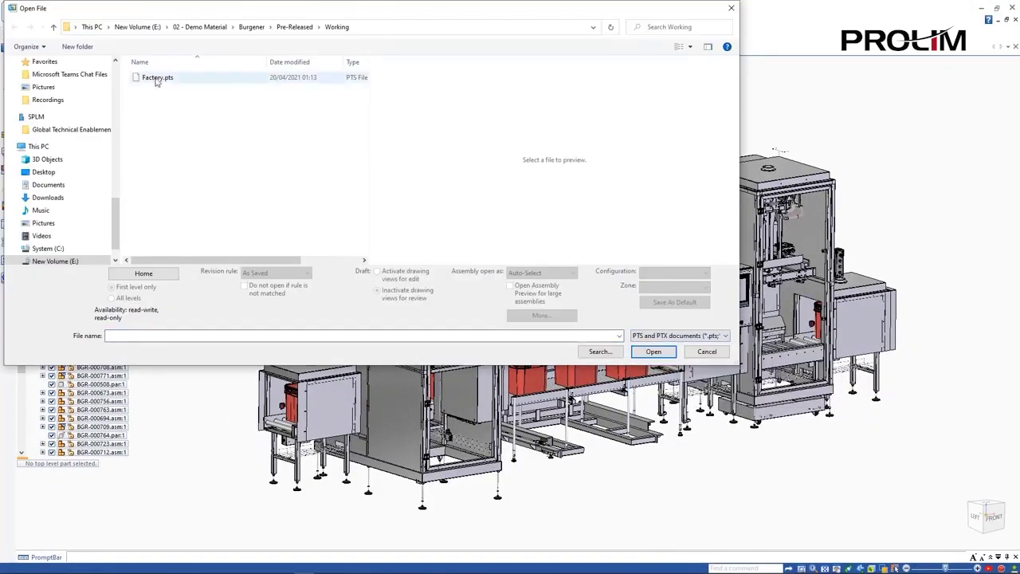
{"action": "left_click", "coordinate": [157, 77]}
{"action": "left_click", "coordinate": [653, 352]}
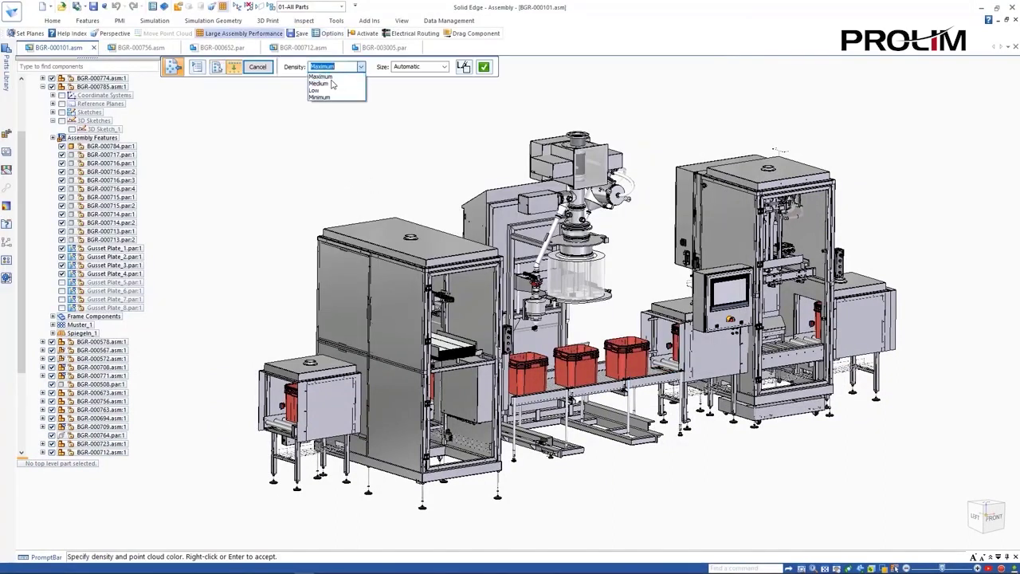
Accept the density and automatic point size, and finish placing the Factory.pts point cloud in the assembly
{"action": "left_click", "coordinate": [485, 68]}
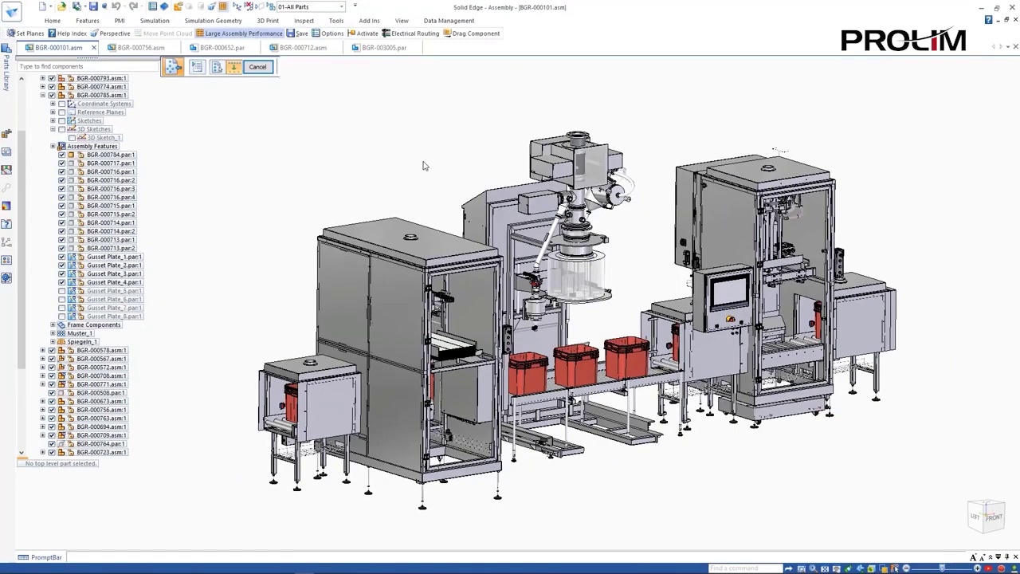
{"action": "key", "text": "ctrl+f"}
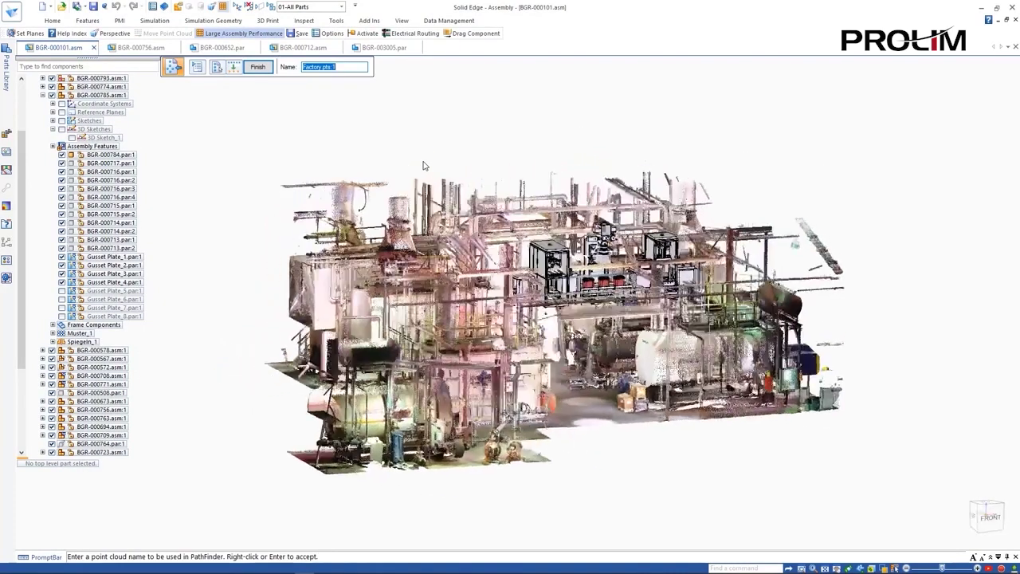
{"action": "left_click", "coordinate": [257, 67]}
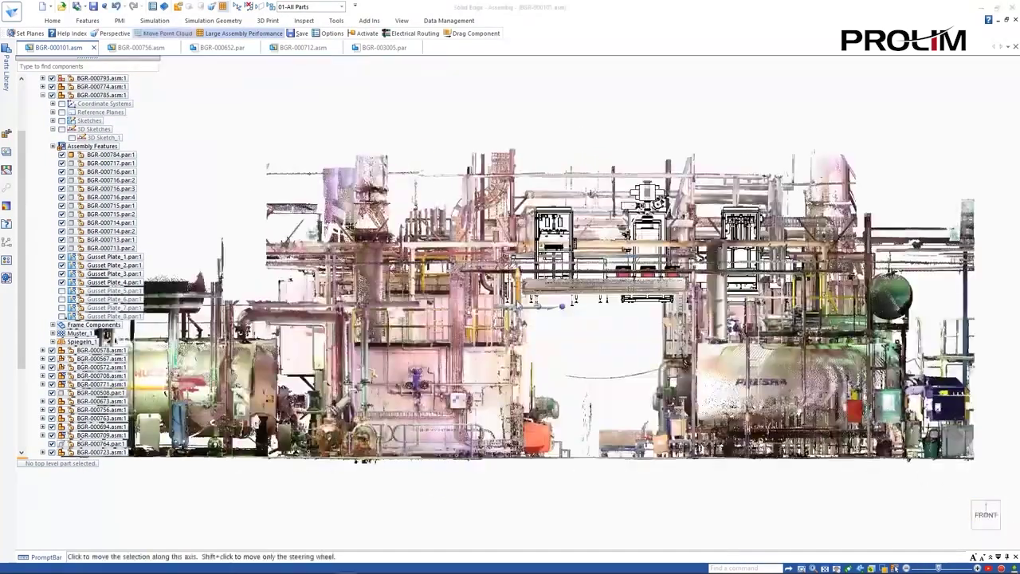
Move the point cloud vertically so the factory floor lines up with the feet of the production line
{"action": "left_click", "coordinate": [518, 306]}
{"action": "left_click", "coordinate": [528, 460]}
{"action": "left_click", "coordinate": [528, 418]}
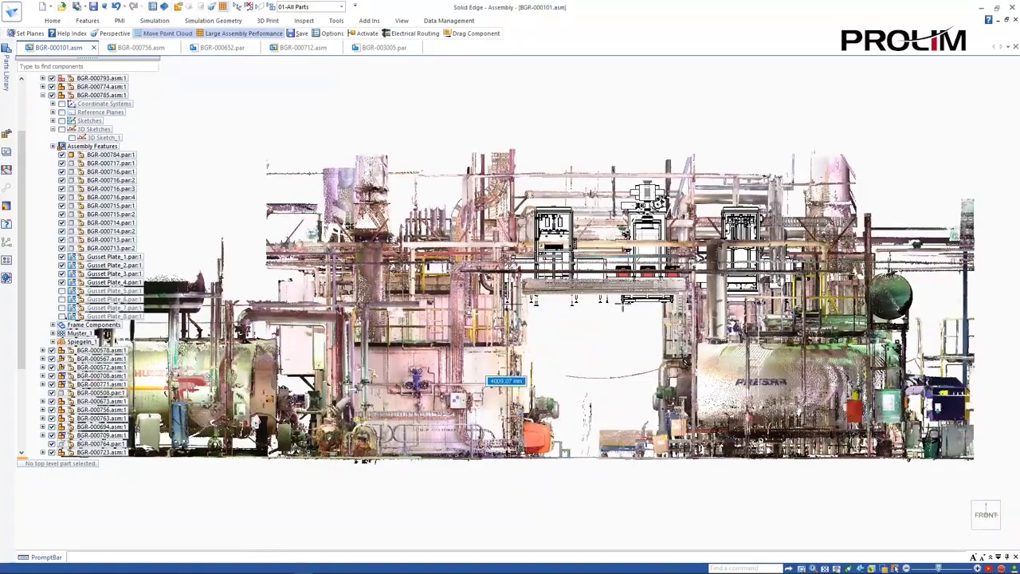
{"action": "left_click", "coordinate": [622, 300]}
Shift the point cloud horizontally so the production line stands in the open floor area of the factory
{"action": "key", "text": "ctrl+i"}
{"action": "key", "text": "Return"}
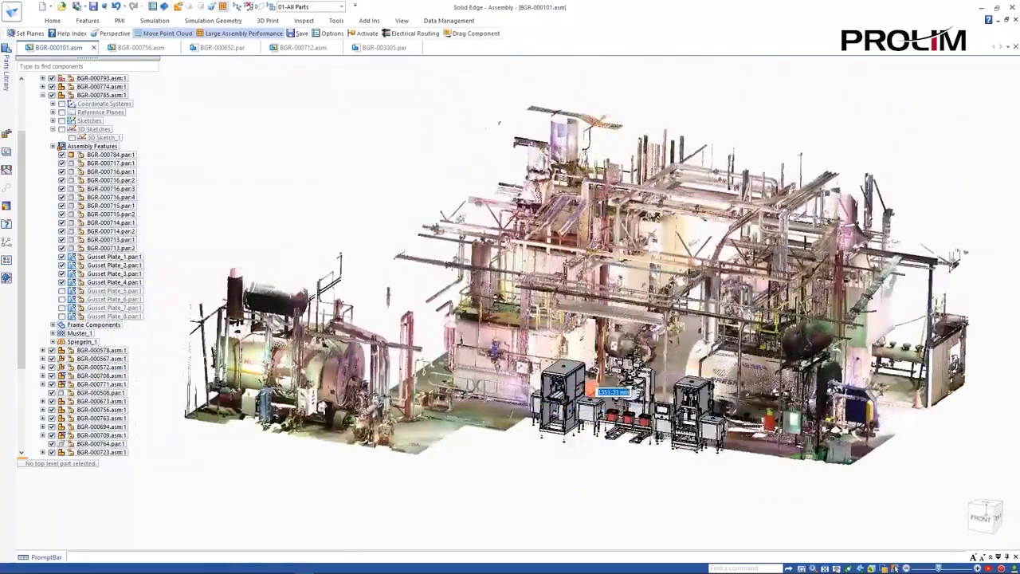
{"action": "key", "text": "Return"}
{"action": "middle_click_drag", "start_coordinate": [435, 237], "coordinate": [358, 234]}
{"action": "key", "text": "Escape"}
Set two clipping planes that cut the point cloud down to the factory section around the production line
{"action": "key", "text": "ctrl+i"}
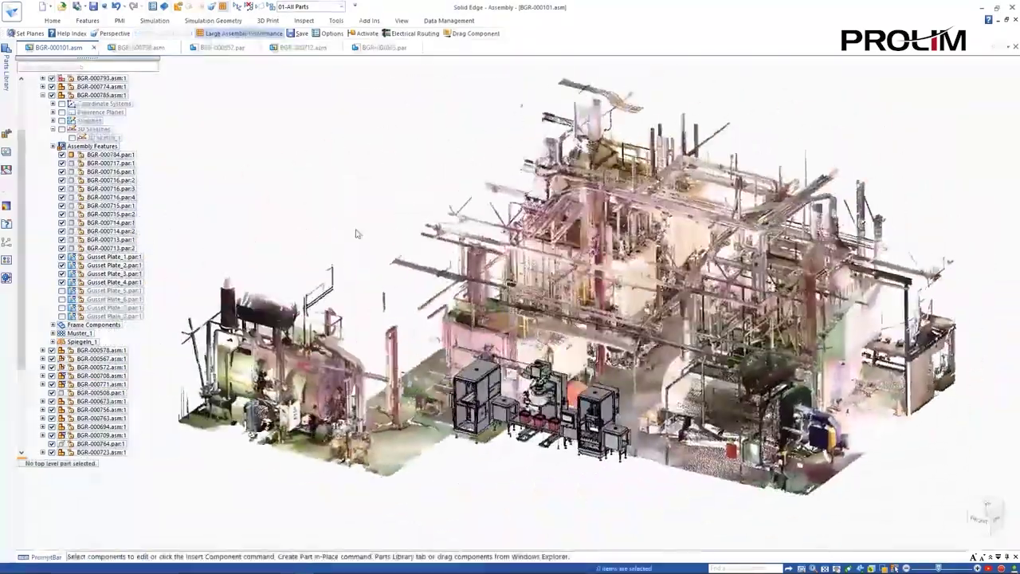
{"action": "left_click", "coordinate": [402, 21]}
{"action": "left_click", "coordinate": [392, 36]}
{"action": "left_click", "coordinate": [500, 416]}
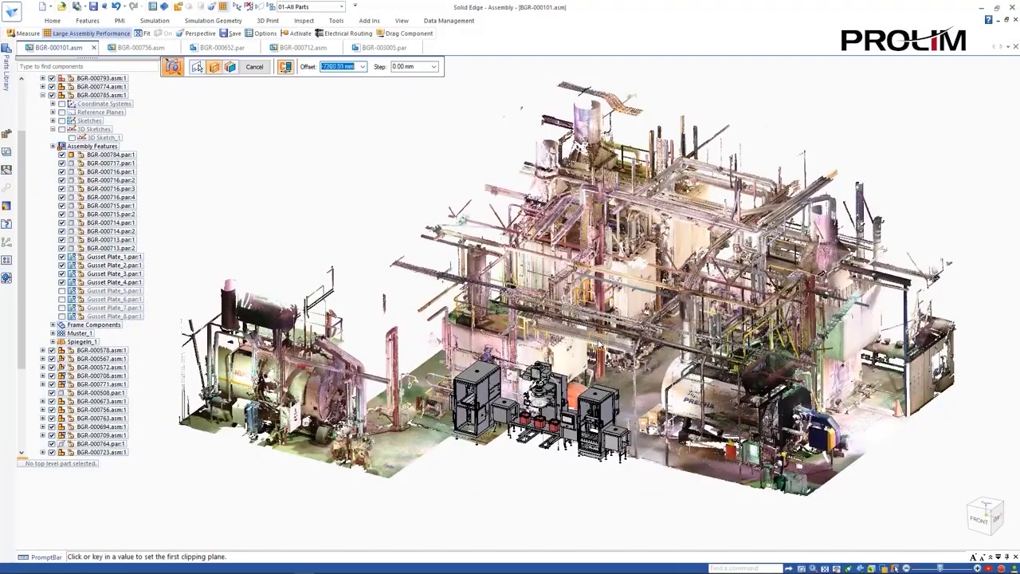
{"action": "left_click", "coordinate": [606, 367]}
{"action": "left_click", "coordinate": [273, 487]}
{"action": "right_click", "coordinate": [492, 180]}
{"action": "key", "text": "ctrl+r"}
{"action": "middle_click_drag", "start_coordinate": [492, 180], "coordinate": [393, 211]}
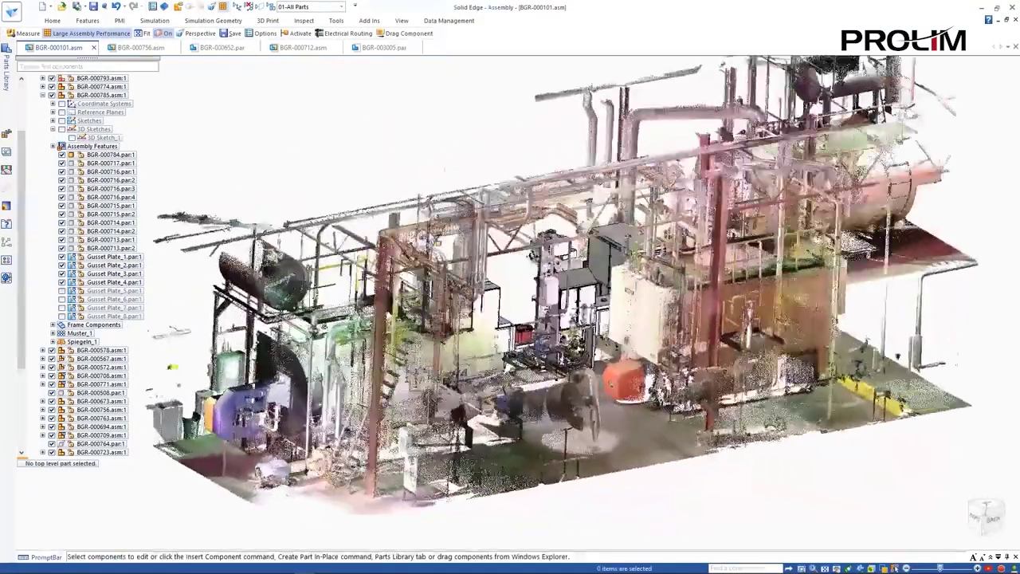
{"action": "key", "text": "ctrl+i"}
Apply the 03-Tank & Pipes display configuration to the assembly
{"action": "left_click", "coordinate": [322, 10]}
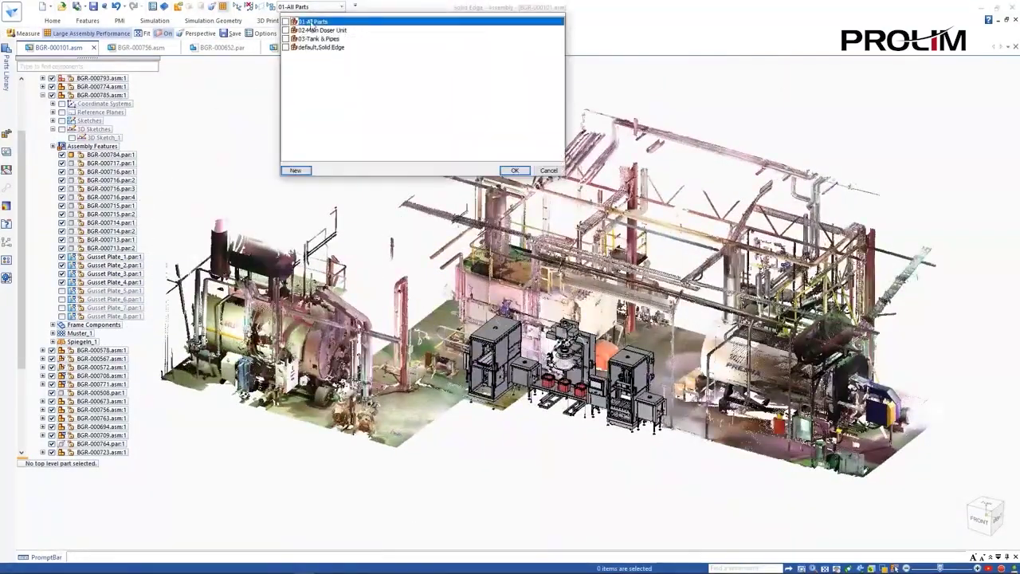
{"action": "left_click", "coordinate": [334, 37]}
{"action": "left_click", "coordinate": [515, 172]}
Set the offset of relationship V7548 between the tank assembly BGR-000500.asm and Base to 1000 mm
{"action": "middle_click_drag", "start_coordinate": [370, 203], "coordinate": [348, 211]}
{"action": "left_click_drag", "start_coordinate": [22, 301], "coordinate": [22, 383]}
{"action": "left_click", "coordinate": [89, 444]}
{"action": "left_click", "coordinate": [60, 489]}
{"action": "type", "text": "1000.00"}
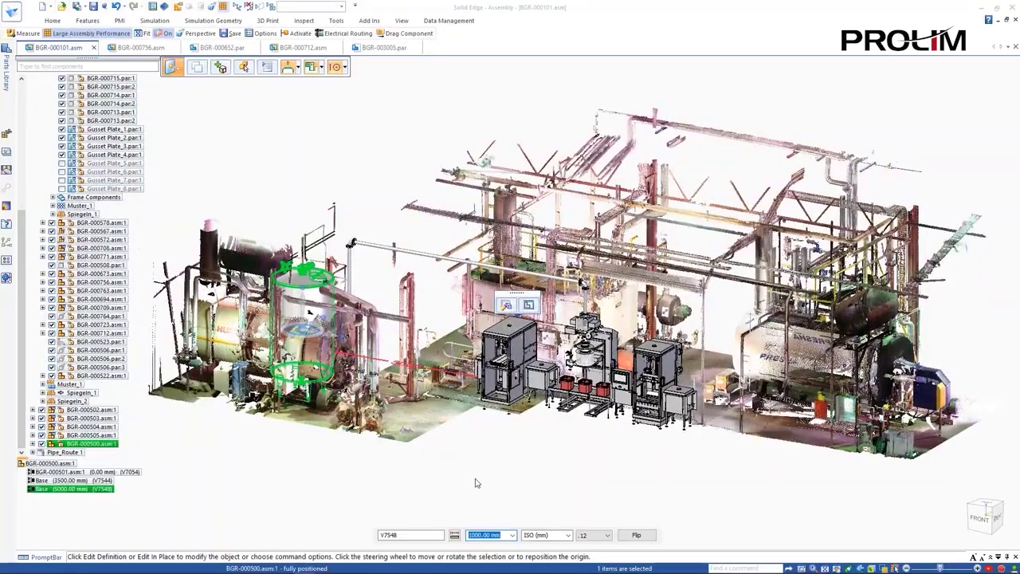
{"action": "key", "text": "Return"}
{"action": "key", "text": "Escape"}
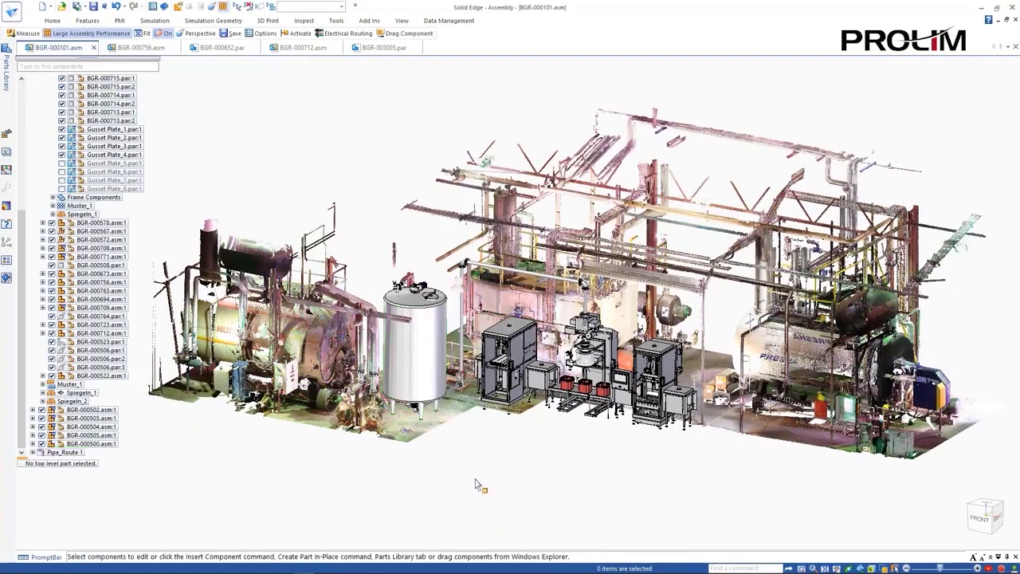
Measure the clearance between the upper pipe elbow's flange and the overhead beam in the point cloud, viewed from the front
{"action": "left_click", "coordinate": [980, 518]}
{"action": "scroll", "coordinate": [542, 301], "scroll_direction": "up", "scroll_amount": 5}
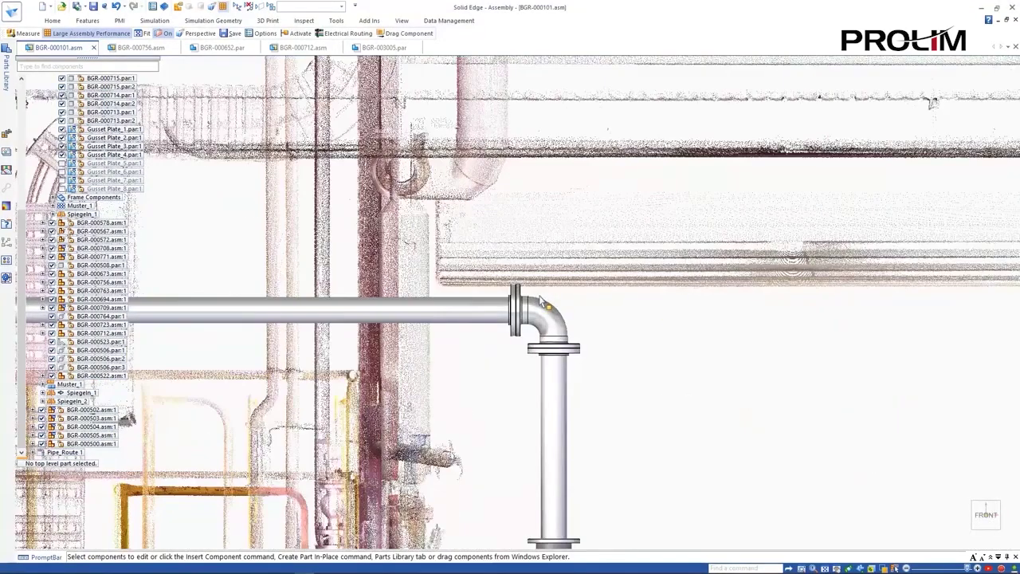
{"action": "left_click", "coordinate": [302, 22]}
{"action": "left_click", "coordinate": [58, 45]}
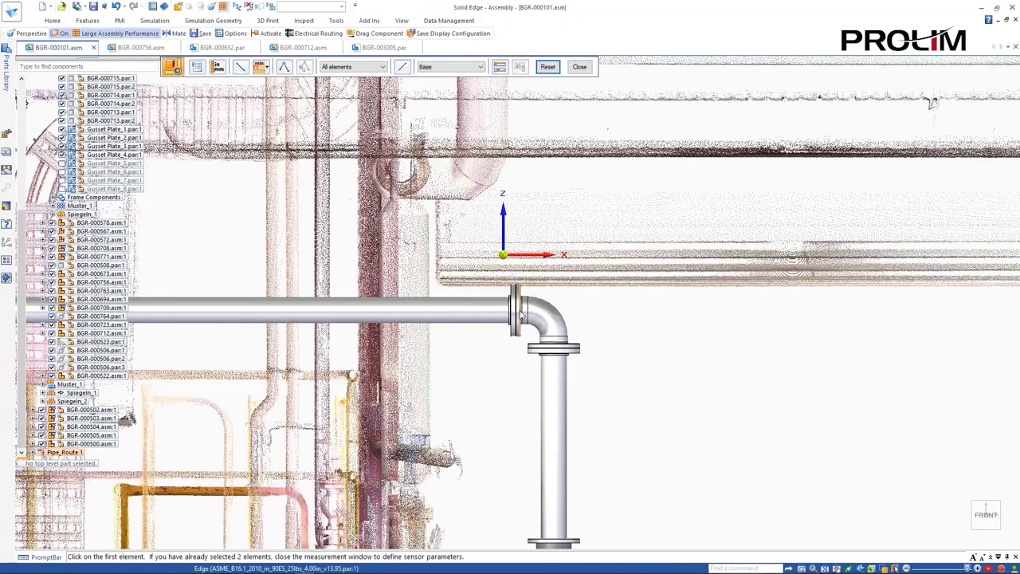
{"action": "left_click", "coordinate": [520, 303]}
{"action": "left_click", "coordinate": [559, 285]}
{"action": "key", "text": "Escape"}
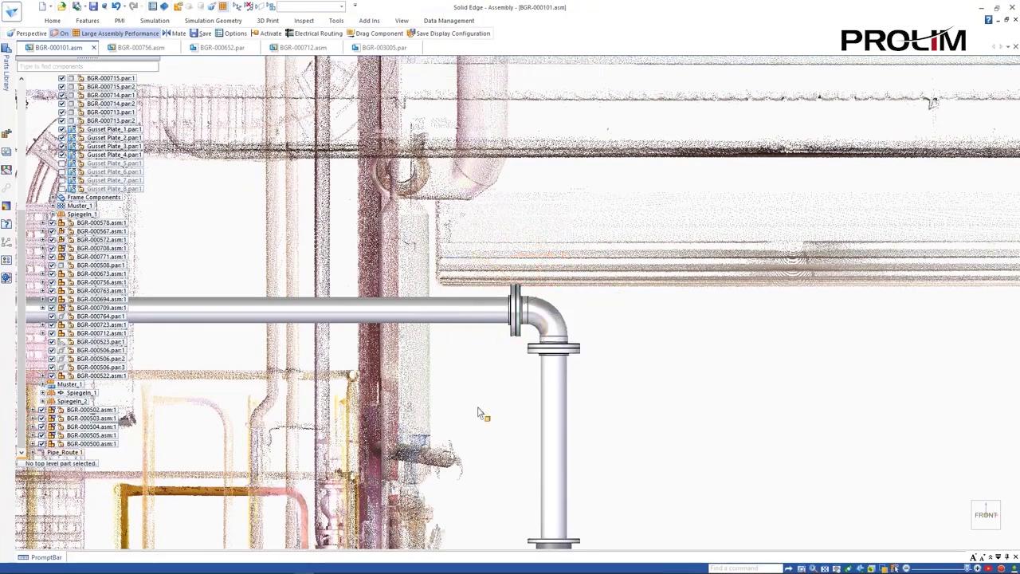
Set the vertical pipe segment's 1000 mm dimension in 3D Sketch_1 to 850 mm
{"action": "scroll", "coordinate": [87, 240], "scroll_direction": "up", "scroll_amount": 8}
{"action": "left_click", "coordinate": [75, 112]}
{"action": "left_click", "coordinate": [208, 510]}
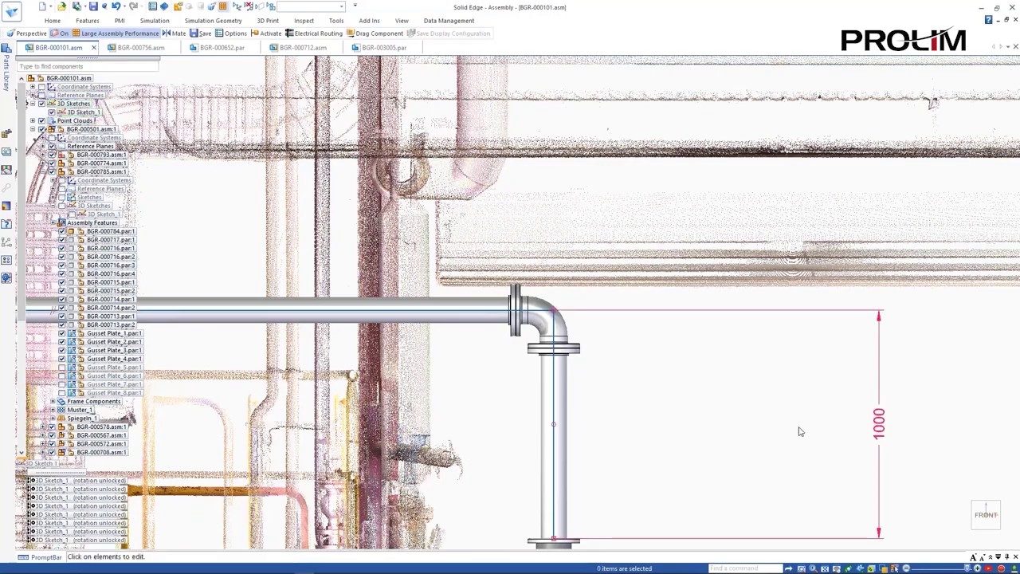
{"action": "left_click", "coordinate": [877, 427]}
{"action": "type", "text": "850"}
{"action": "key", "text": "Return"}
{"action": "key", "text": "Escape"}
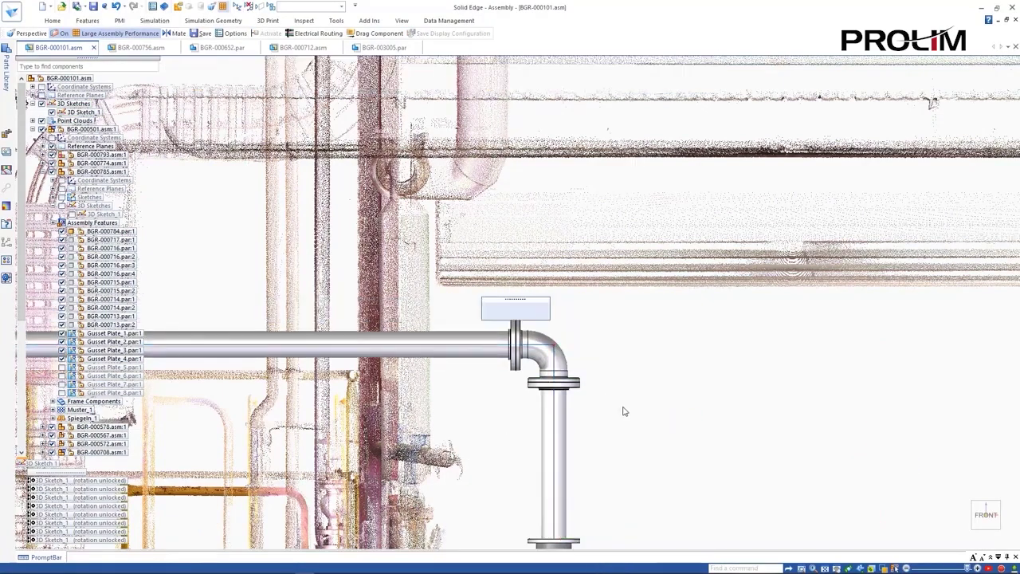
{"action": "key", "text": "Home"}
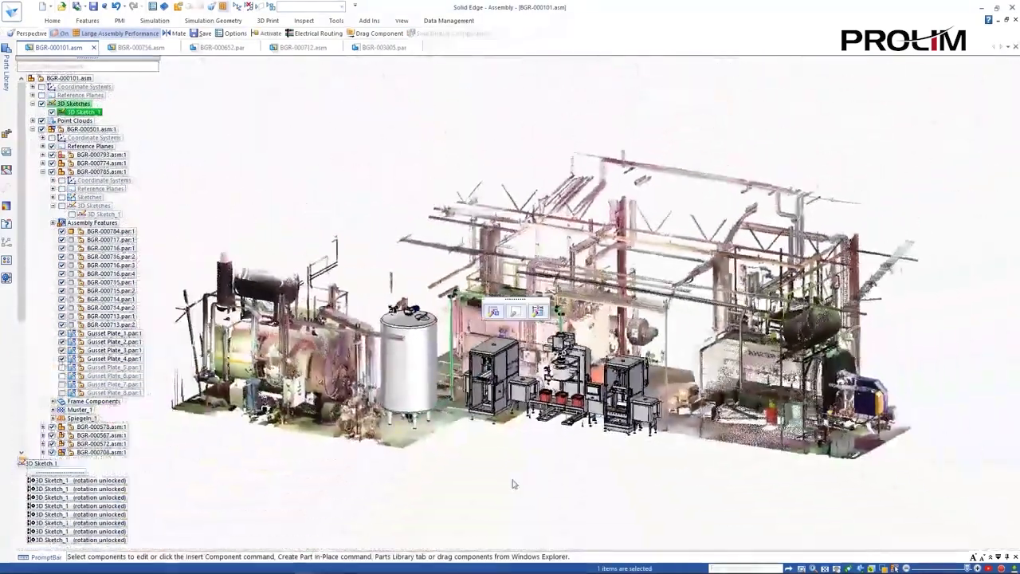
{"action": "left_click", "coordinate": [514, 484]}
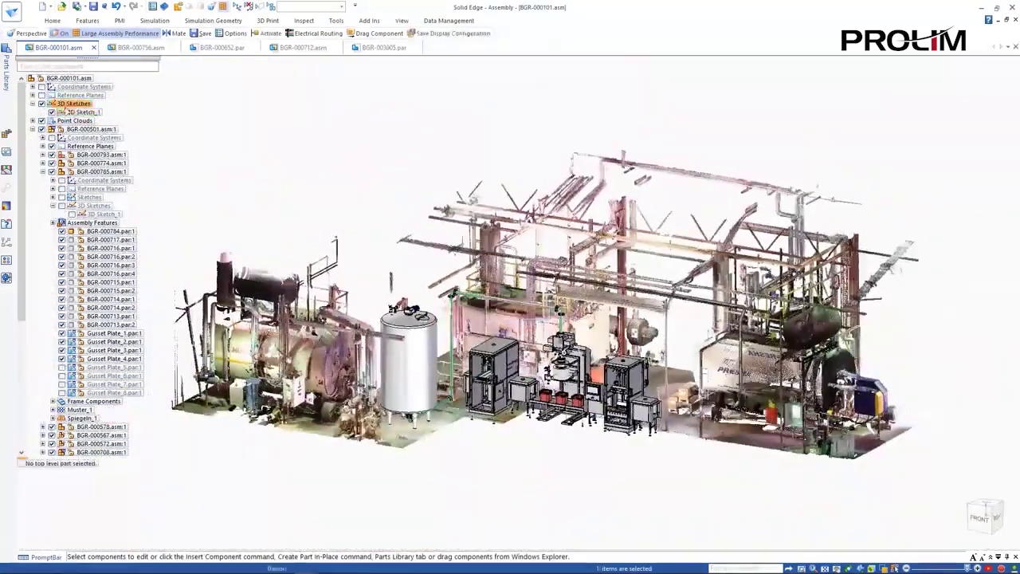
Turn off the clipping planes and hide the assembly's 3D sketches
{"action": "left_click", "coordinate": [401, 21]}
{"action": "left_click", "coordinate": [75, 46]}
{"action": "key", "text": "Home"}
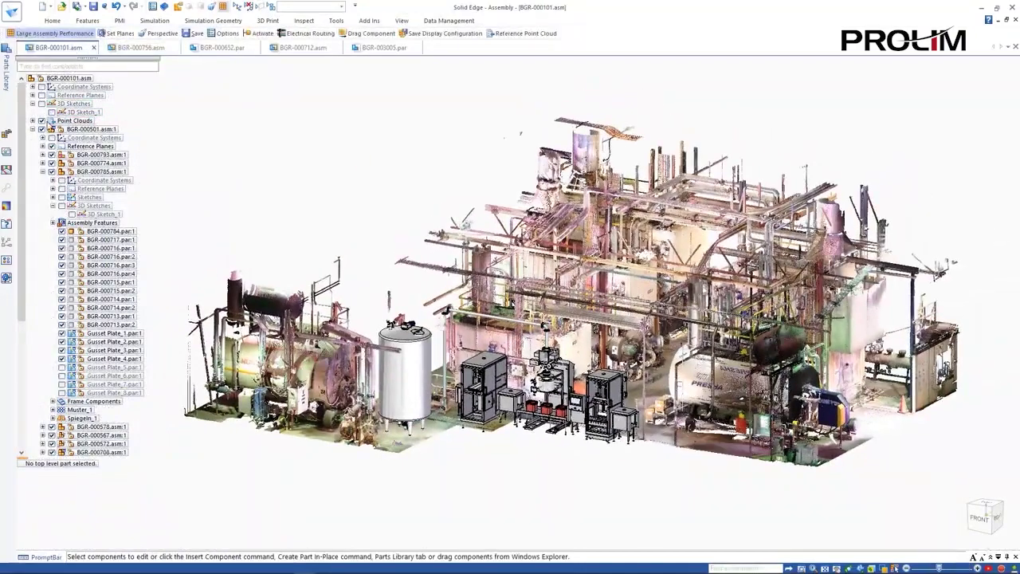
Hide the point clouds and display the complete production line in perspective
{"action": "left_click", "coordinate": [42, 121]}
{"action": "key", "text": "Home"}
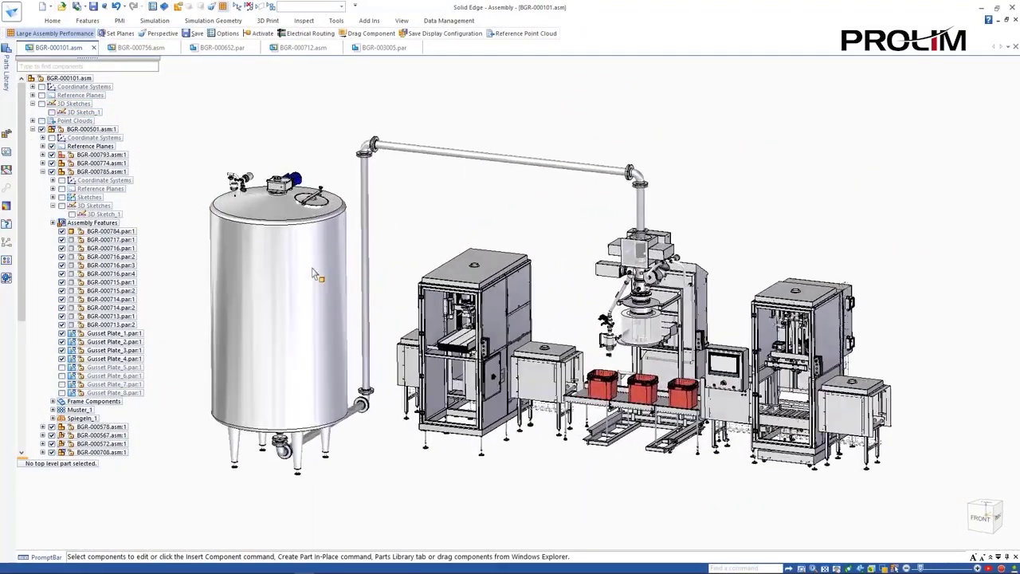
{"action": "left_click", "coordinate": [213, 8]}
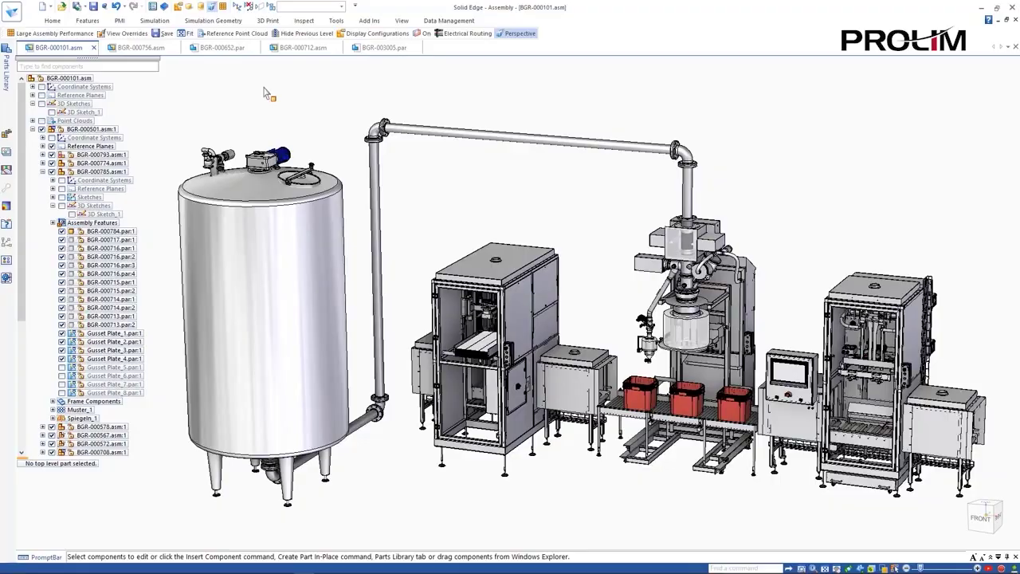